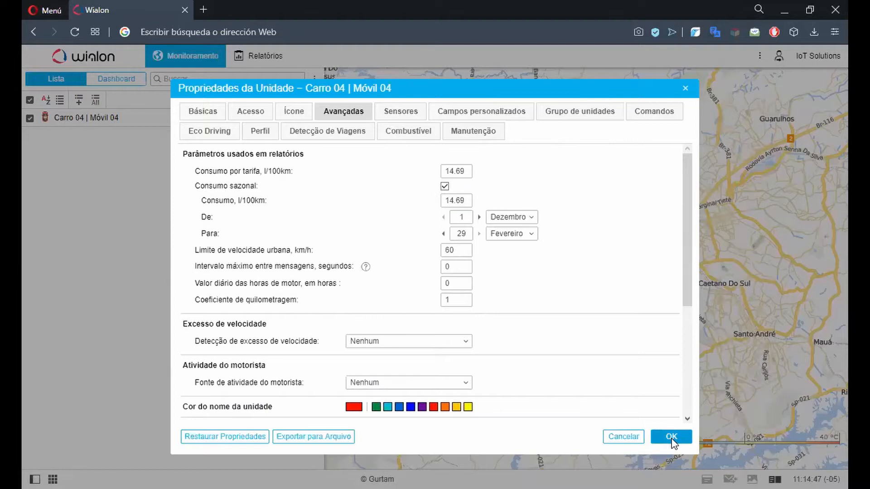
Save the unit properties and enable the "Registrar evento" action in the unit list's additional actions menu
left_click(671, 438)
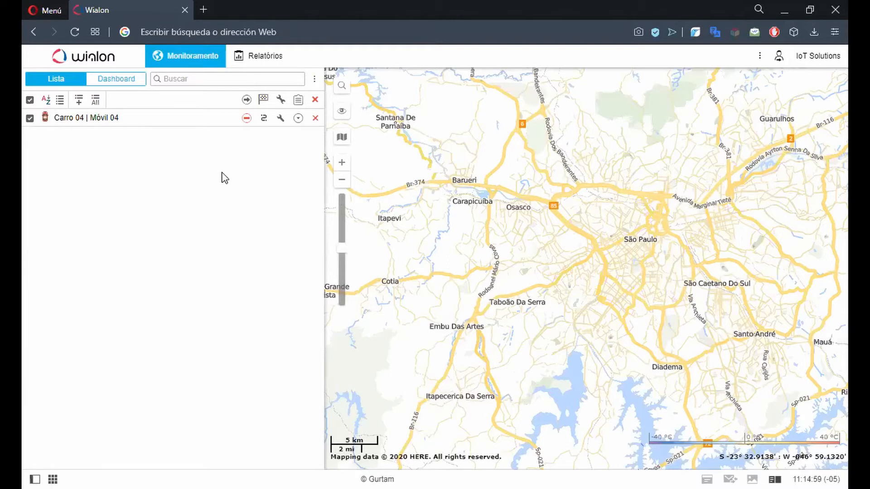
left_click(313, 85)
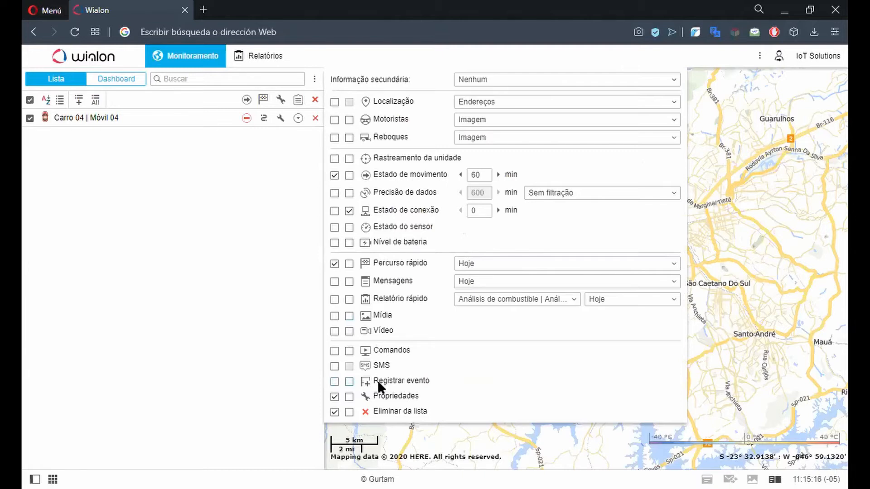
left_click(349, 383)
left_click(253, 352)
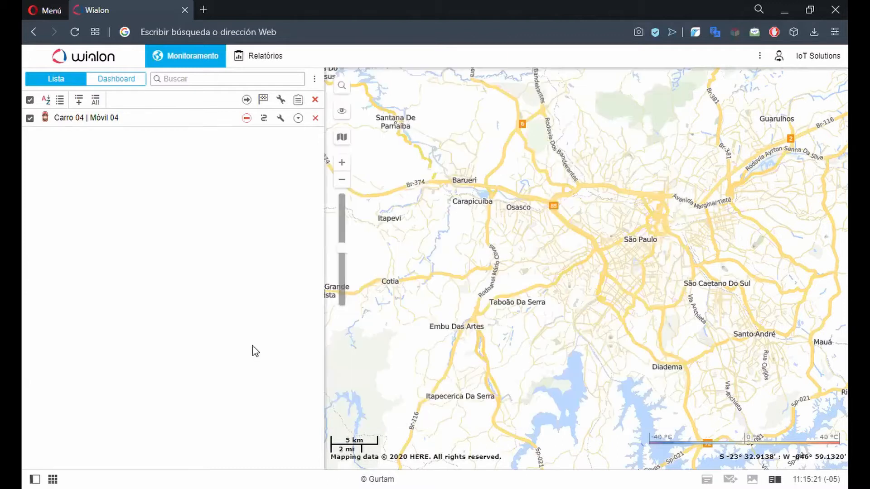
Start registering an event for Carro 04 | Móvil 04 and choose "Abastecimento de combustível" as its type
left_click(298, 118)
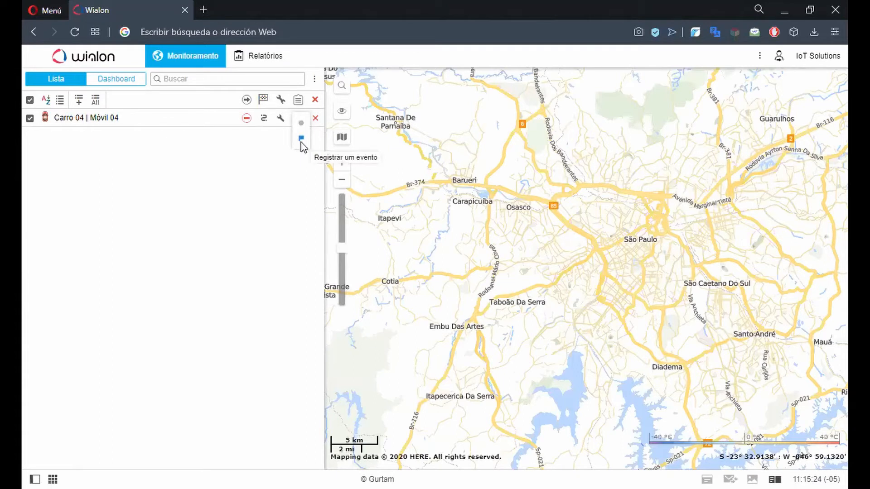
left_click(302, 138)
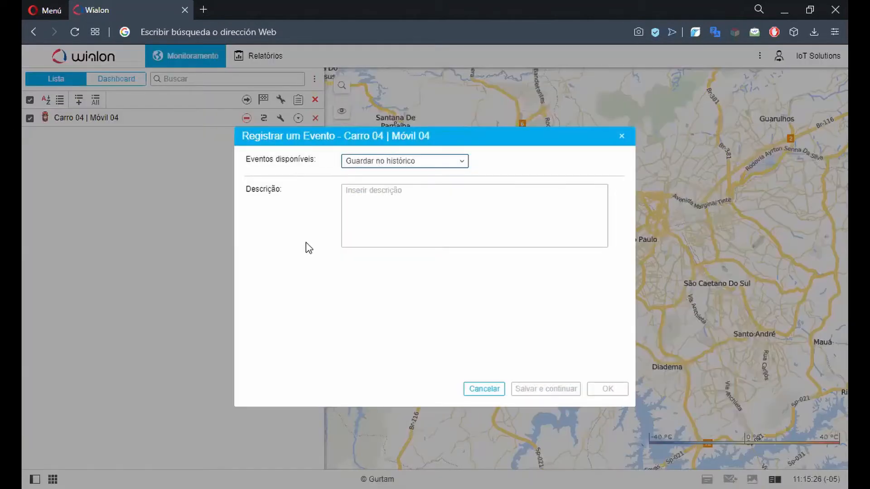
left_click(375, 163)
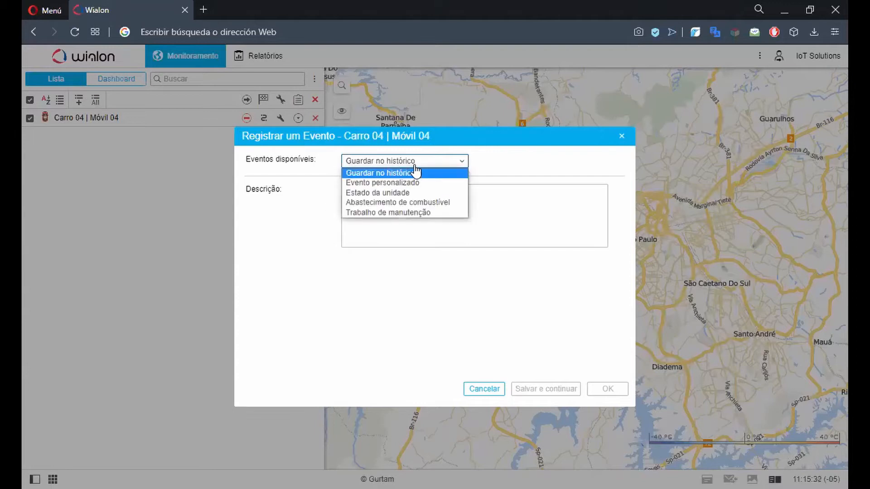
left_click(423, 202)
Set the fuel filling volume to 20 l and its cost to 80
left_click_drag(350, 200, 572, 204)
key("Tab")
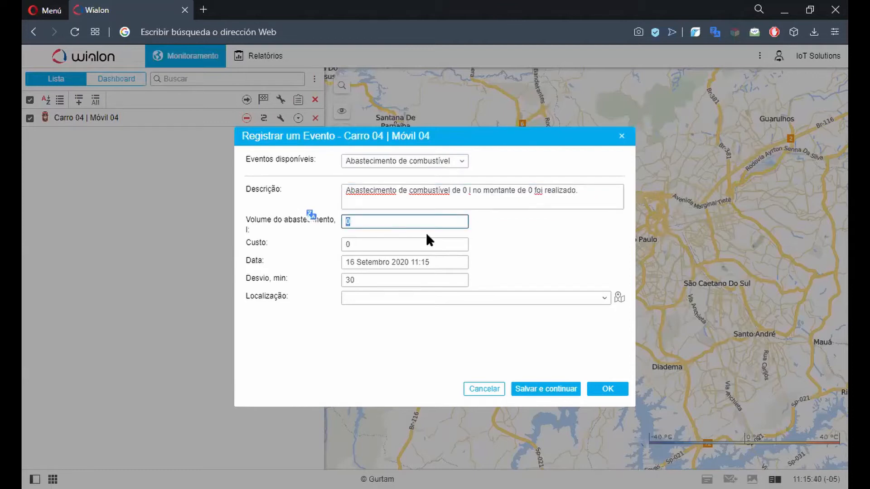
type("20")
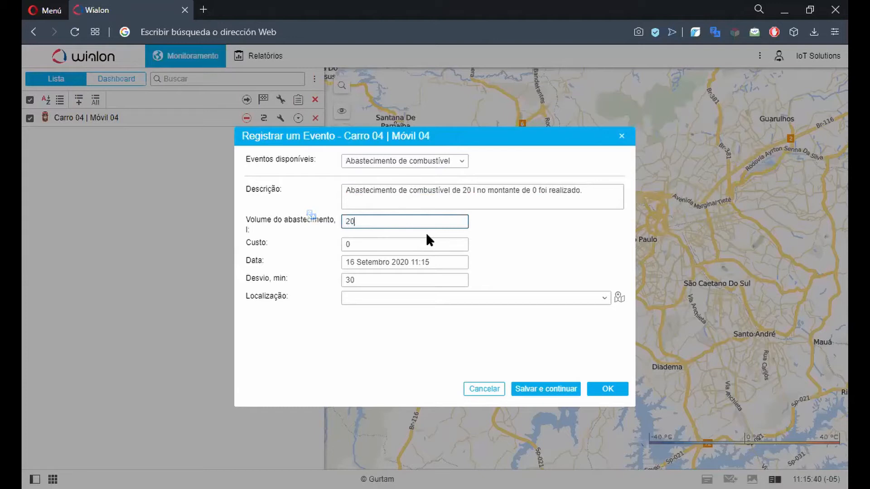
left_click(401, 242)
double_click(401, 243)
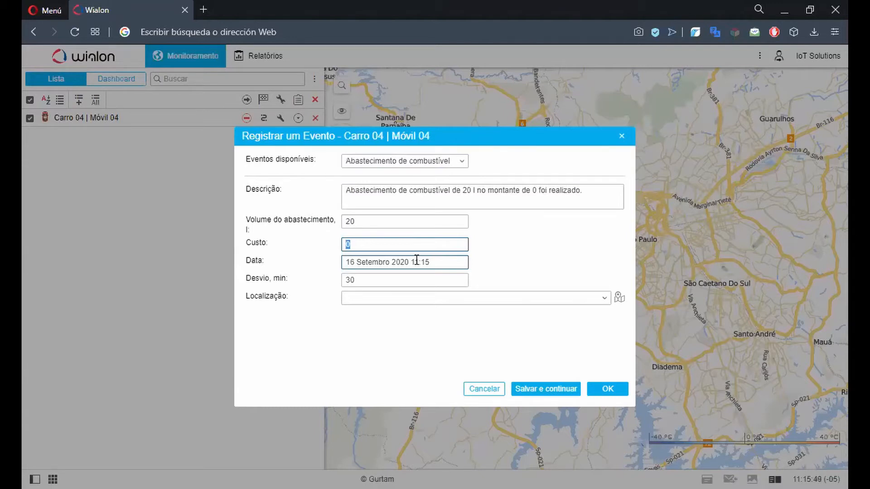
type("80")
Examine the date and the deviation in minutes for the fuel filling event
left_click_drag(350, 262, 437, 267)
left_click(443, 265)
left_click(540, 252)
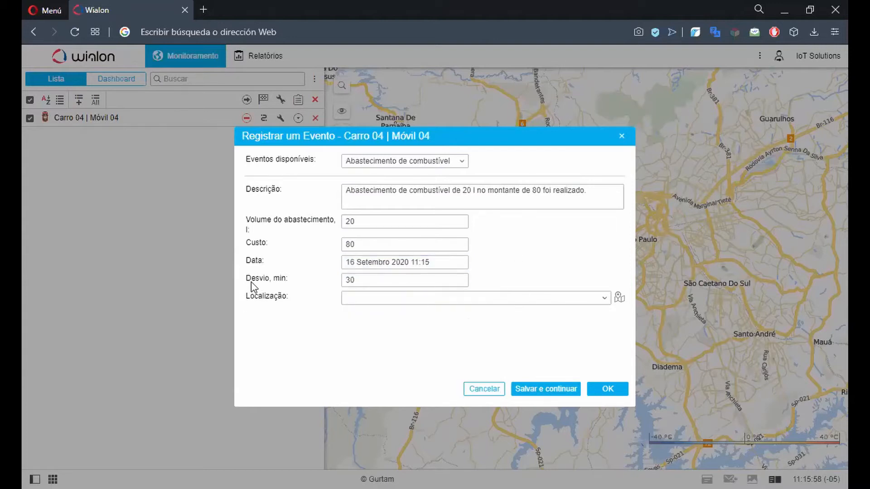
left_click(369, 278)
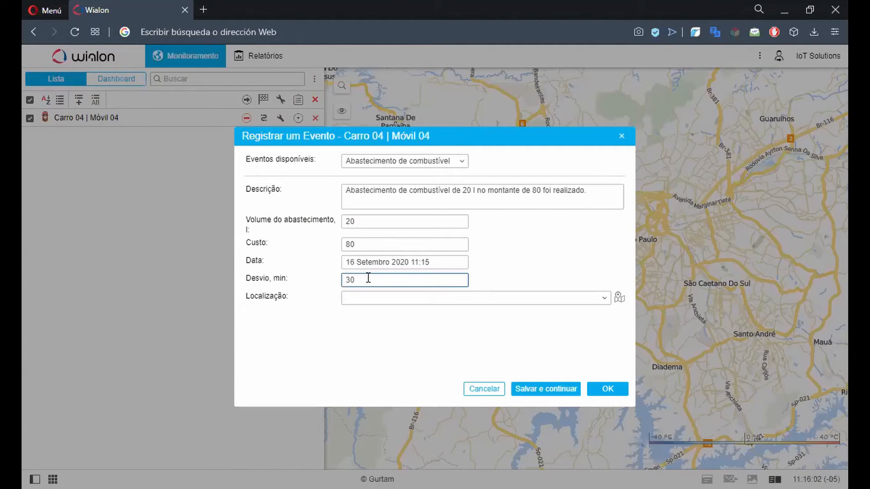
left_click(437, 262)
left_click_drag(443, 262, 413, 258)
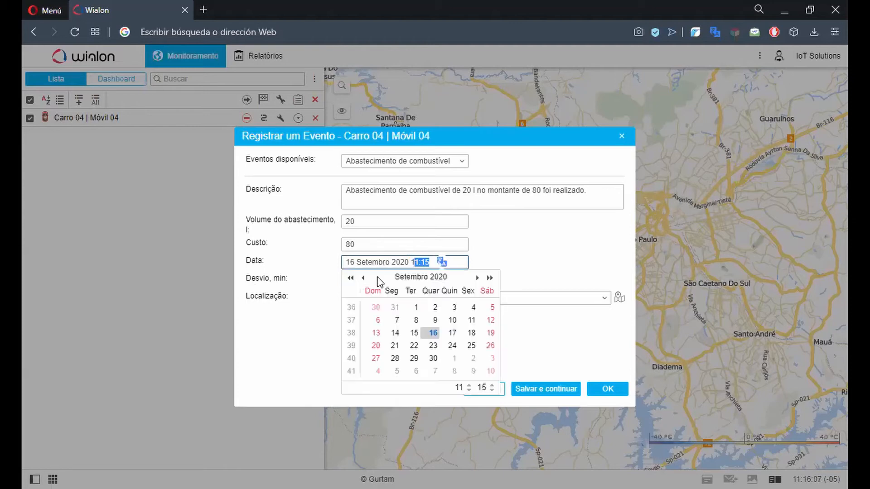
left_click(533, 241)
left_click_drag(372, 281, 312, 285)
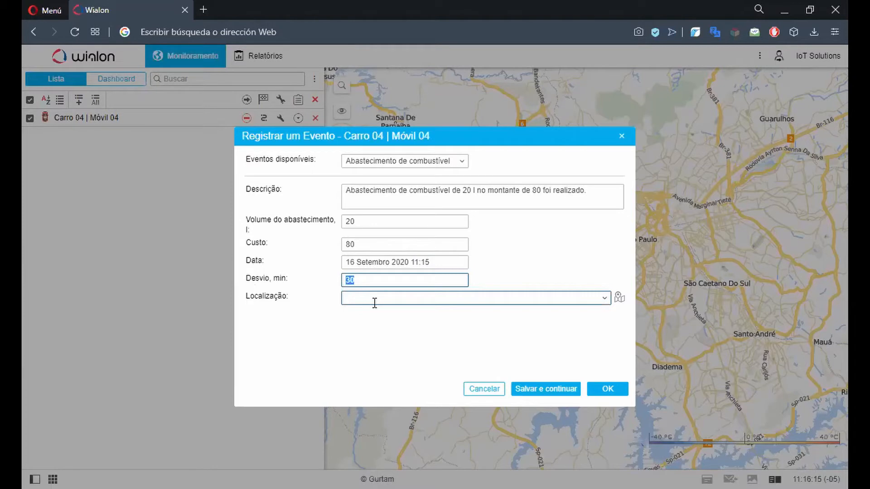
Pick the fuel filling's location on the map in Butantã, São Paulo, and save the event
left_click(619, 299)
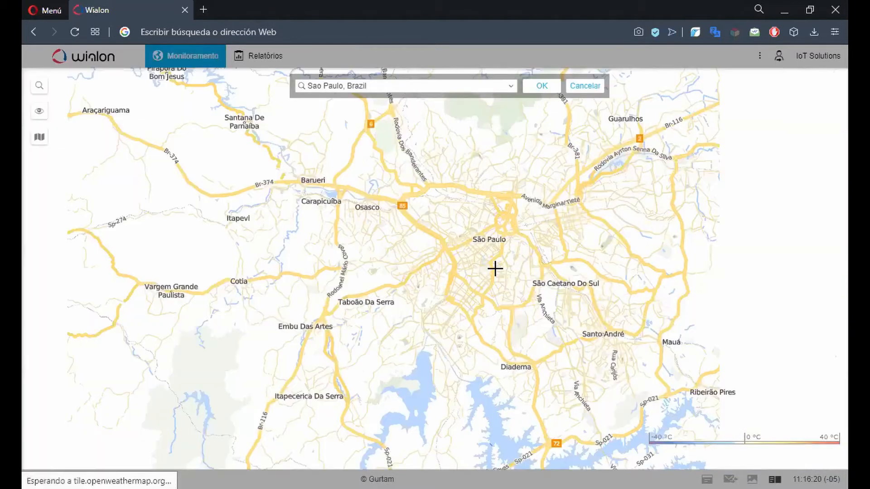
scroll(496, 269, "up", 1)
left_click_drag(502, 237, 492, 313)
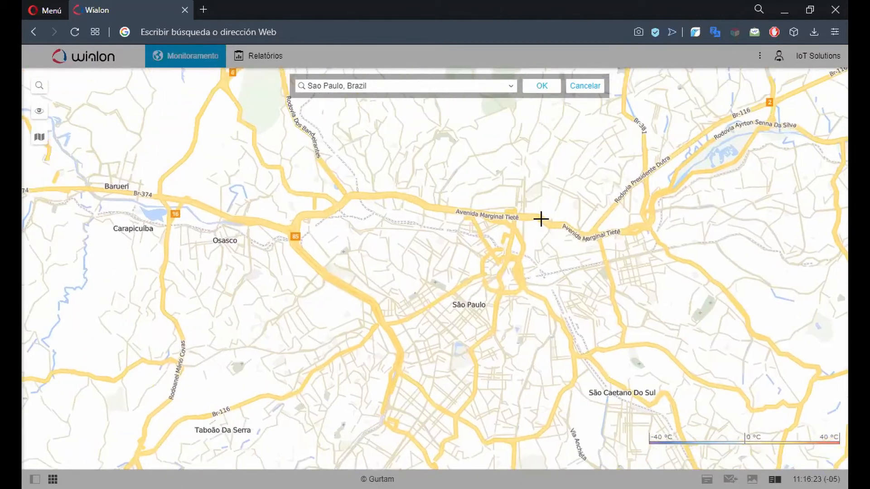
left_click(542, 86)
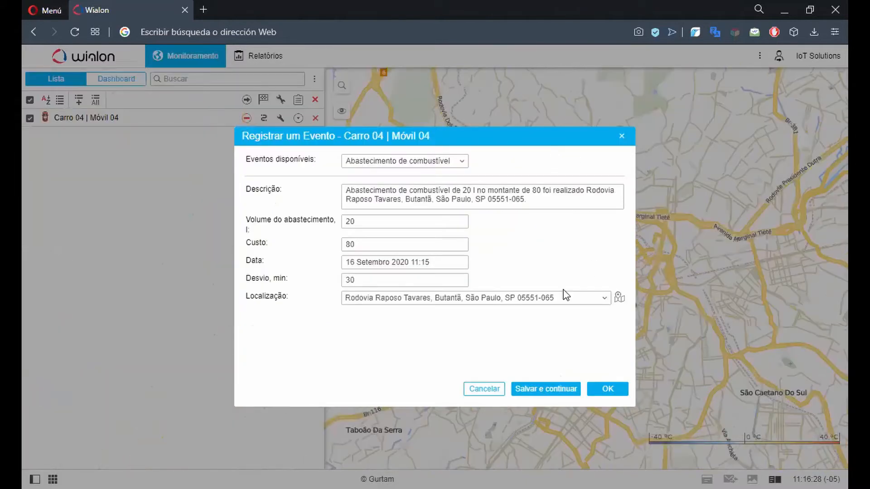
left_click_drag(526, 296, 377, 346)
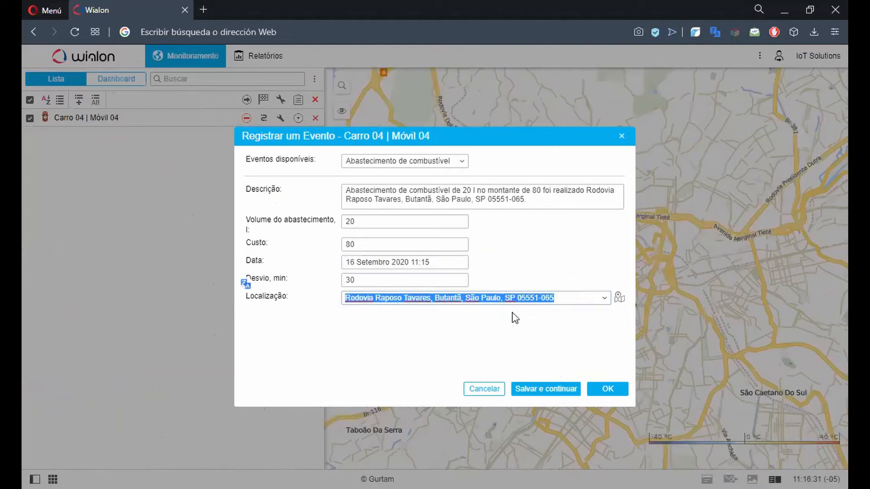
left_click(468, 322)
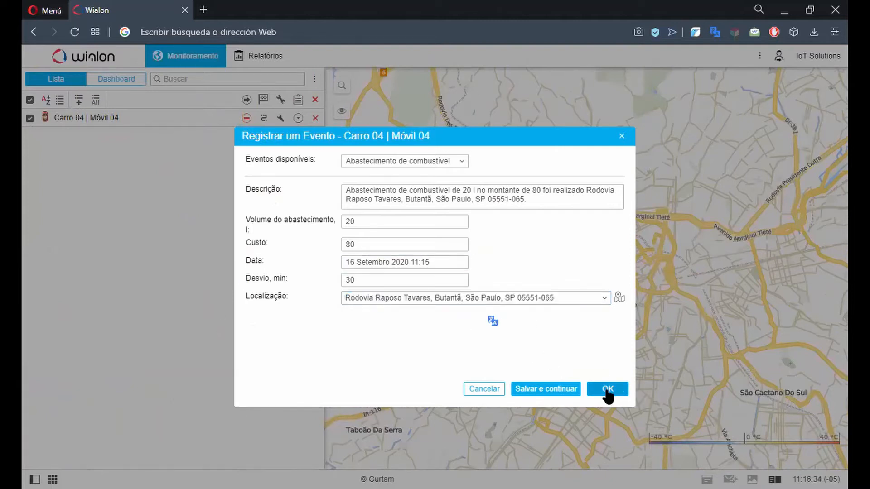
left_click(607, 390)
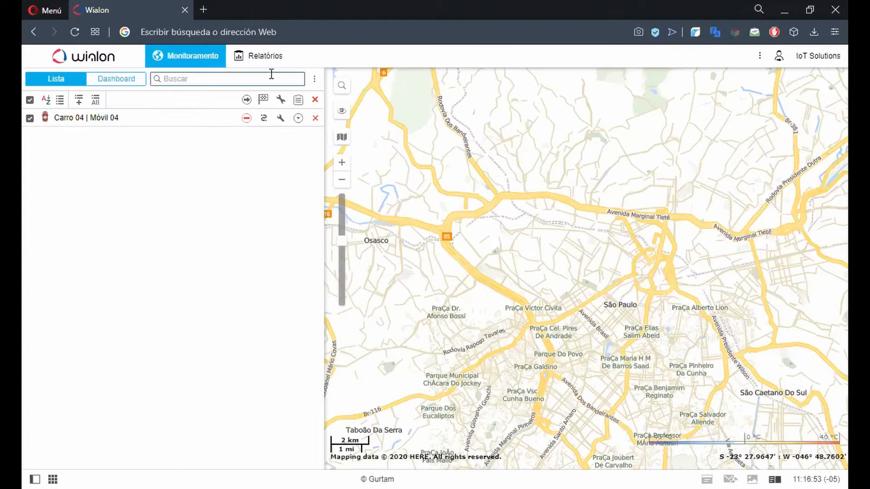
Go to the reports section and select the "Abastecimento de combustível" template
left_click(248, 56)
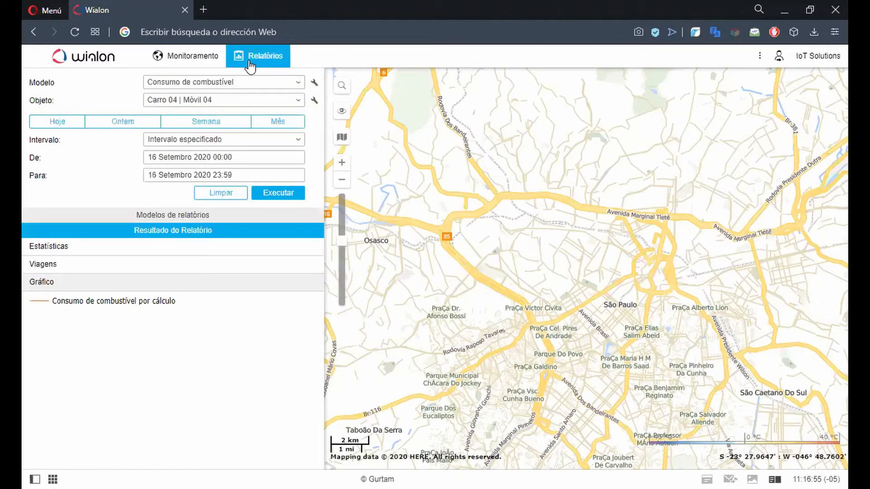
left_click(247, 79)
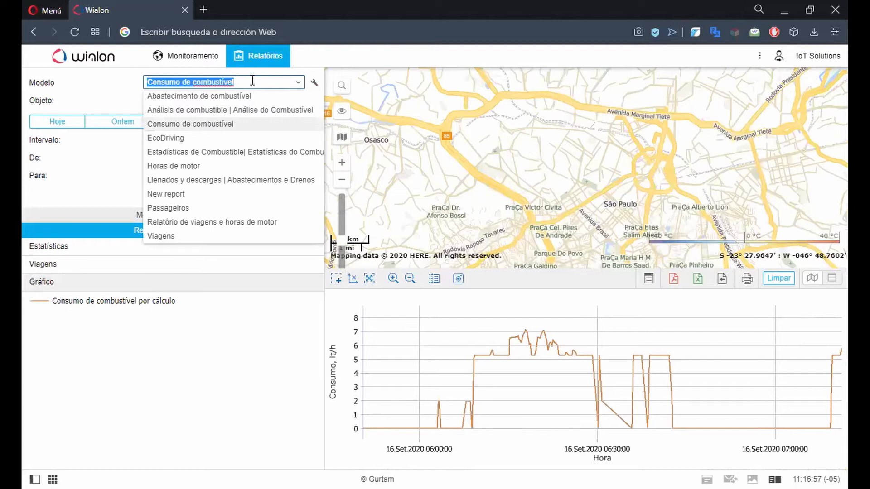
left_click(208, 96)
left_click(225, 87)
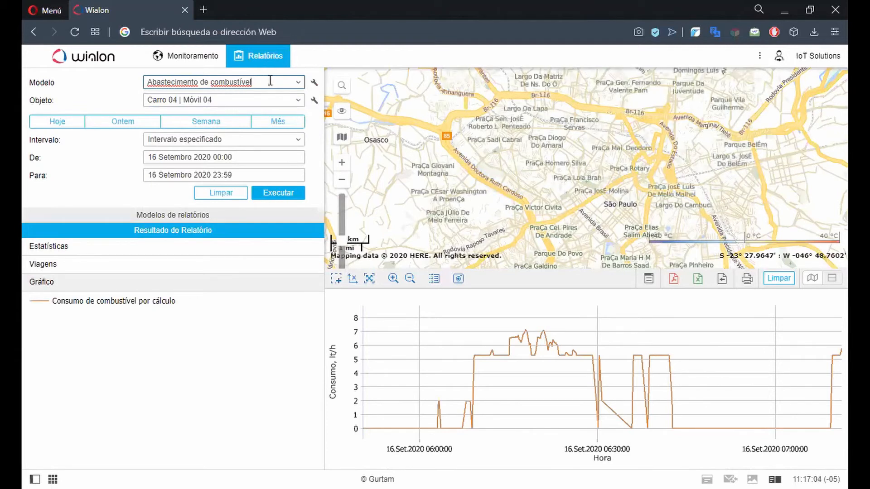
Examine the columns of the "Abastecimentos de combustível" and "Custo de utilização" tables in the report template
left_click(314, 83)
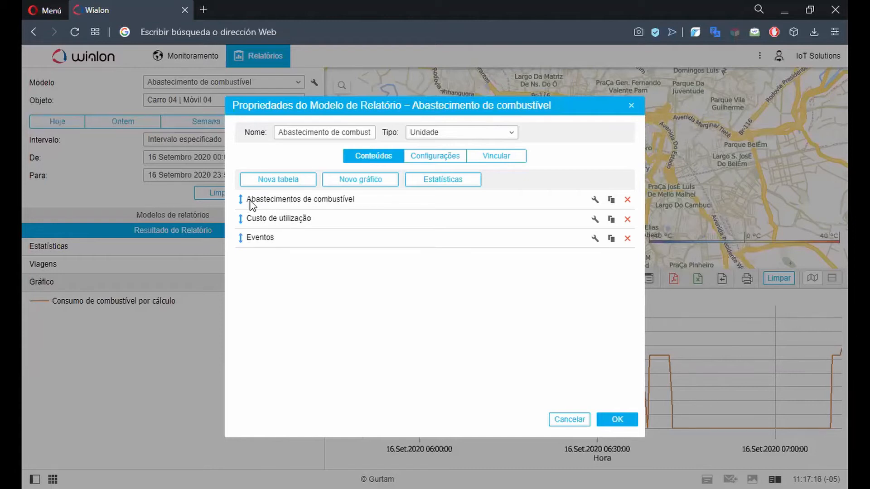
left_click(595, 200)
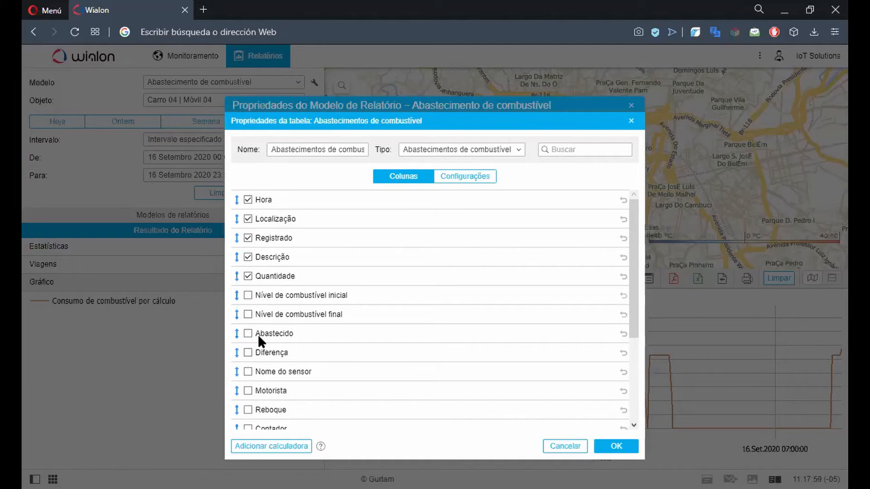
left_click(615, 446)
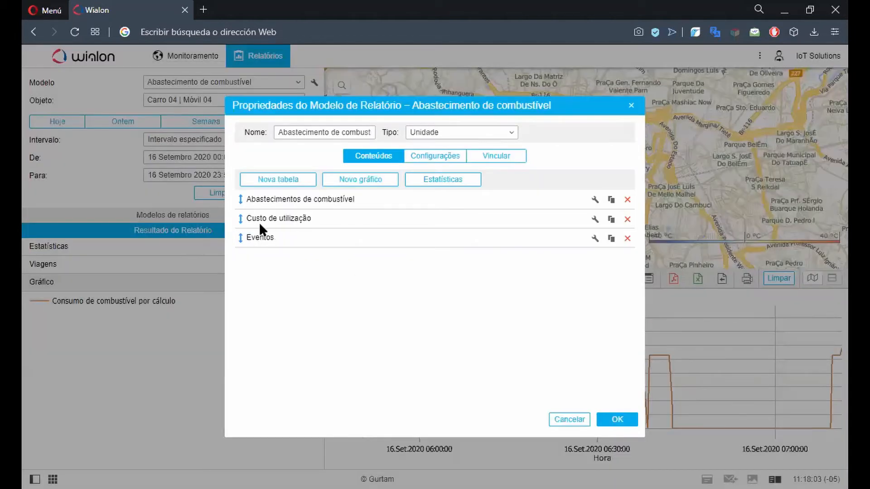
left_click(595, 219)
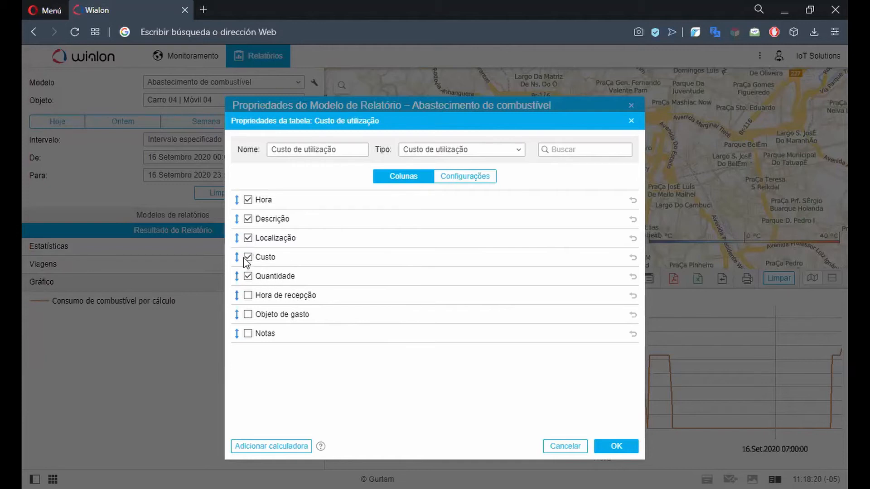
left_click(612, 448)
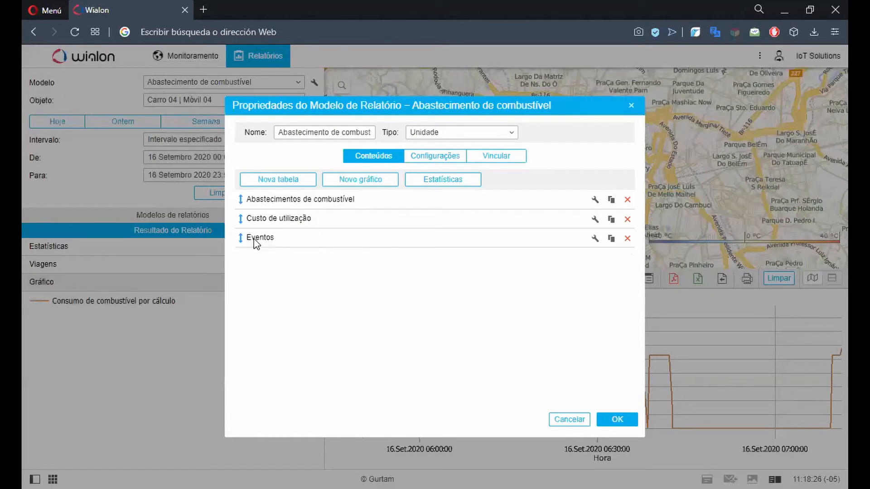
Examine the columns and settings of the template's "Eventos" table and close the template properties
left_click(595, 239)
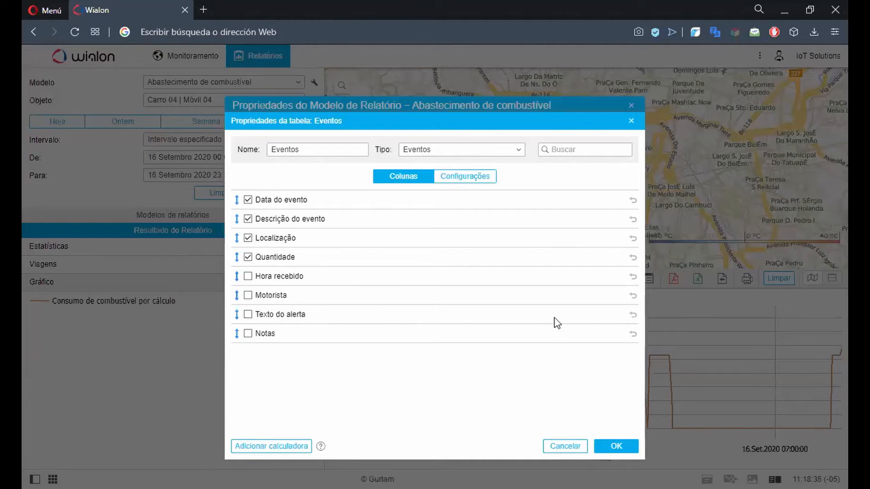
left_click(453, 177)
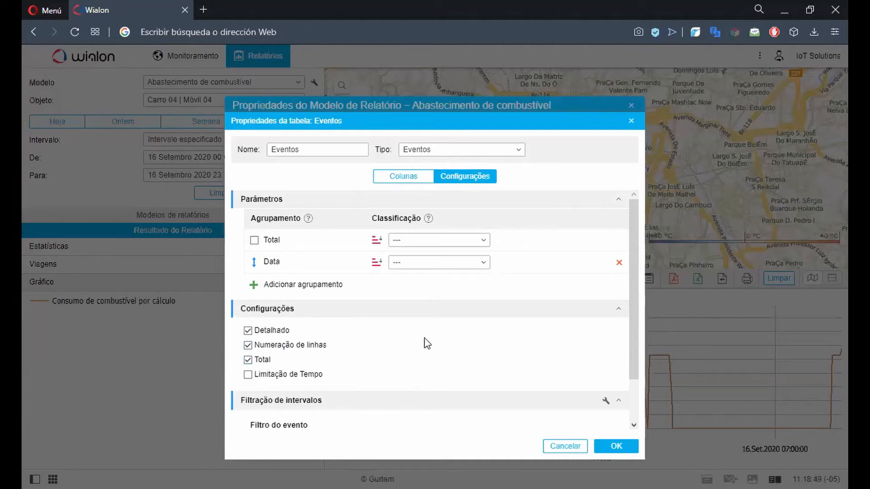
left_click(616, 445)
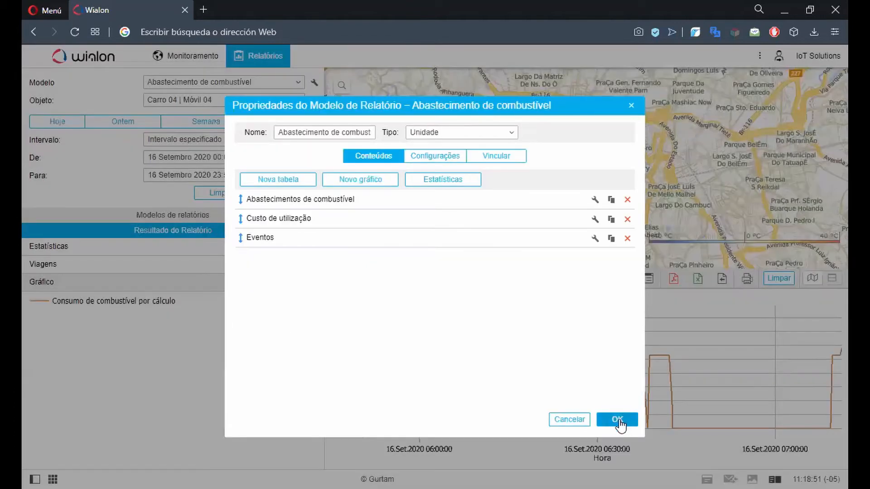
left_click(617, 418)
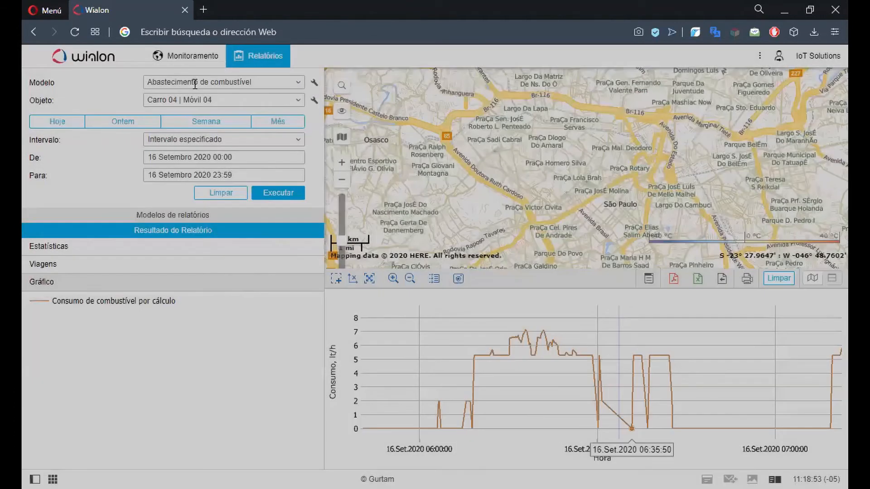
Run the "Abastecimento de combustível" report for Carro 04 | Móvil 04 for today
left_click(256, 81)
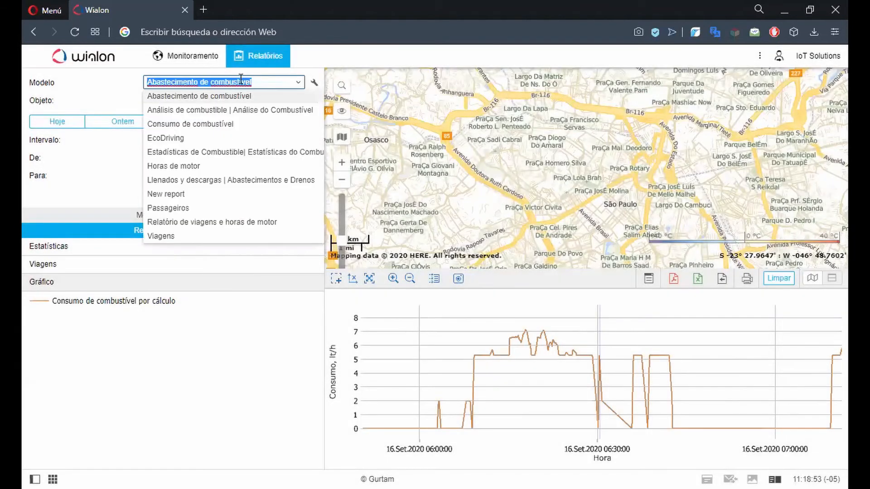
left_click(212, 88)
left_click(148, 99)
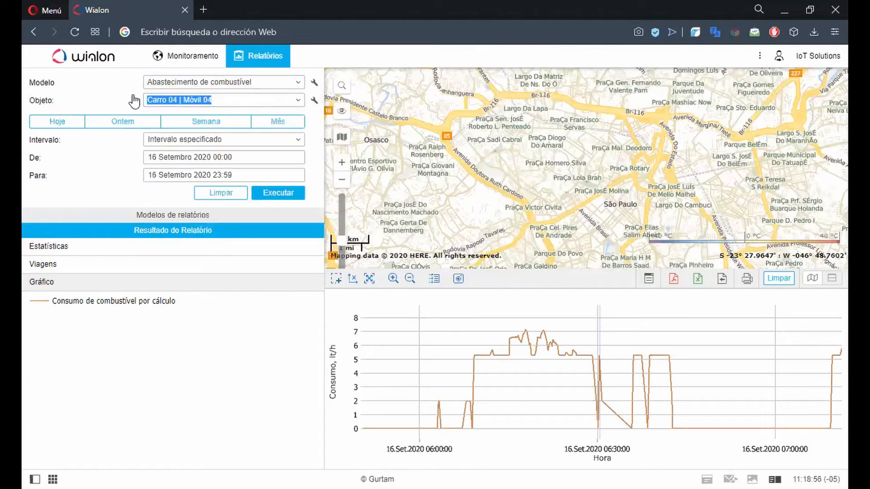
left_click(243, 101)
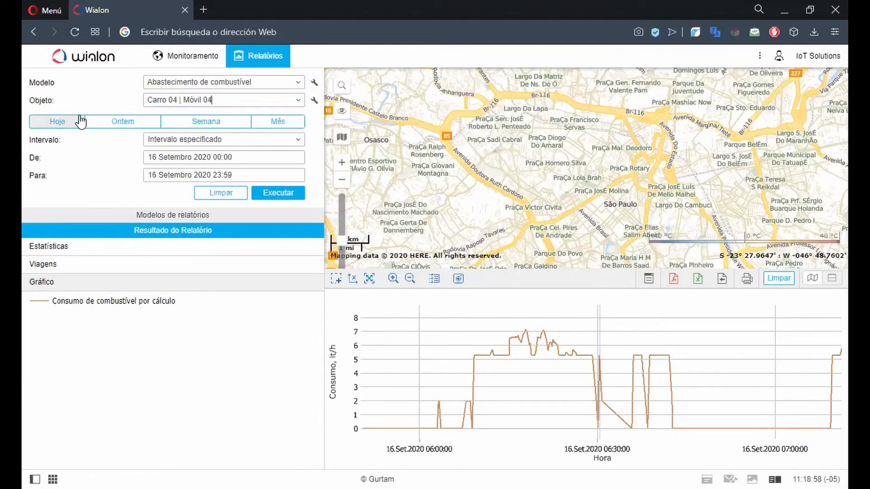
left_click(64, 121)
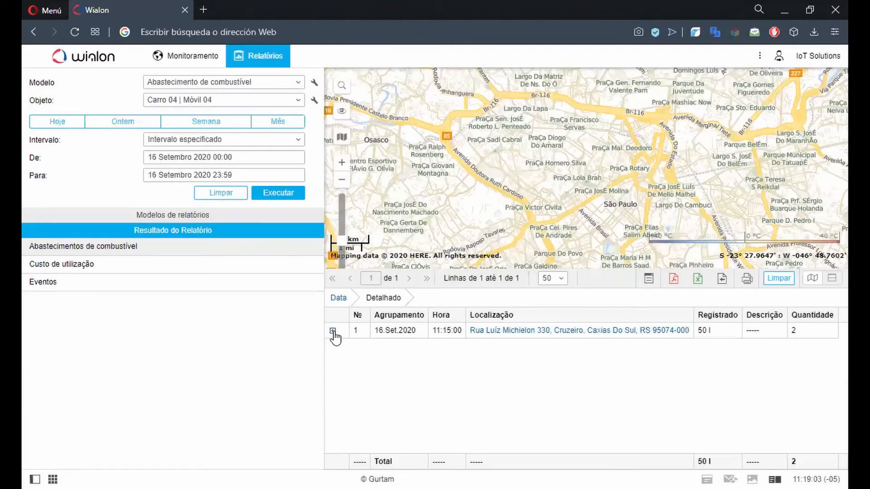
Expand the 16.Set.2020 group in the "Abastecimentos de combustível" results and examine each filling's location, registered volume, description and quantity
left_click(333, 330)
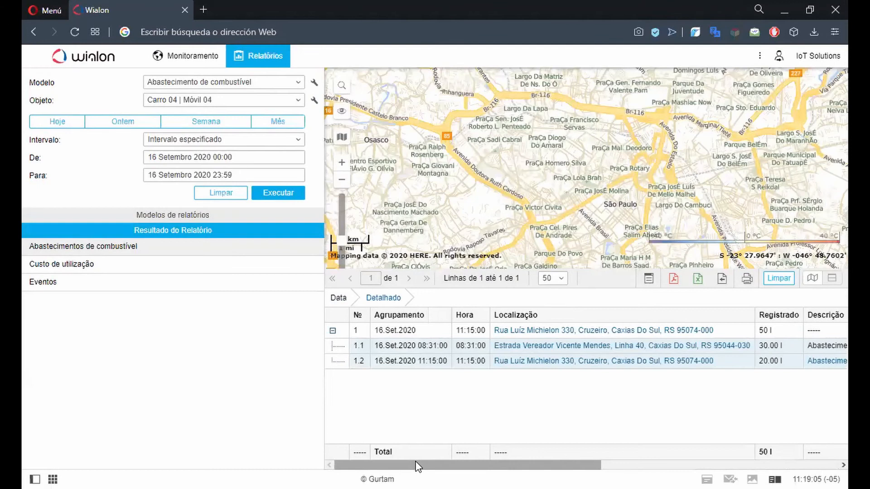
left_click_drag(457, 348, 803, 351)
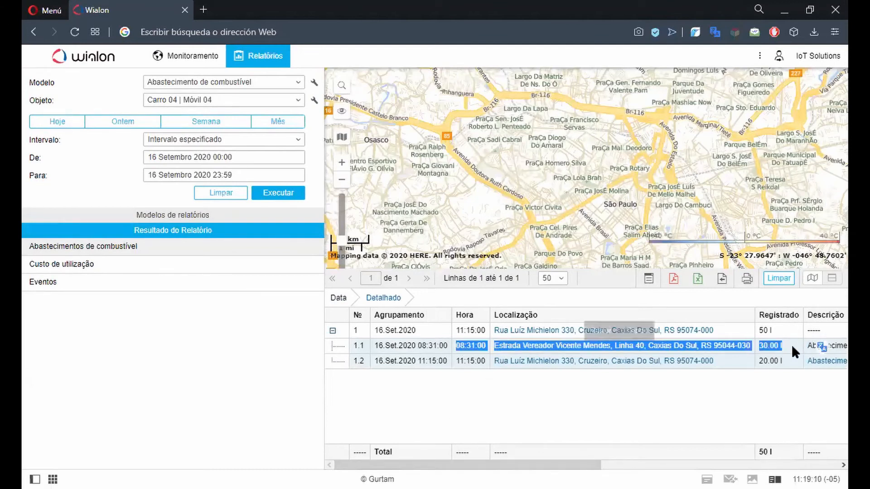
left_click(792, 347)
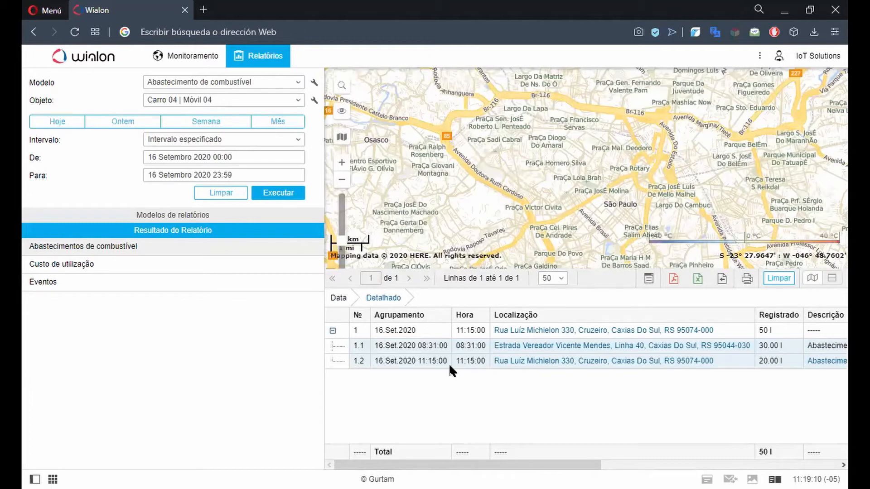
double_click(768, 361)
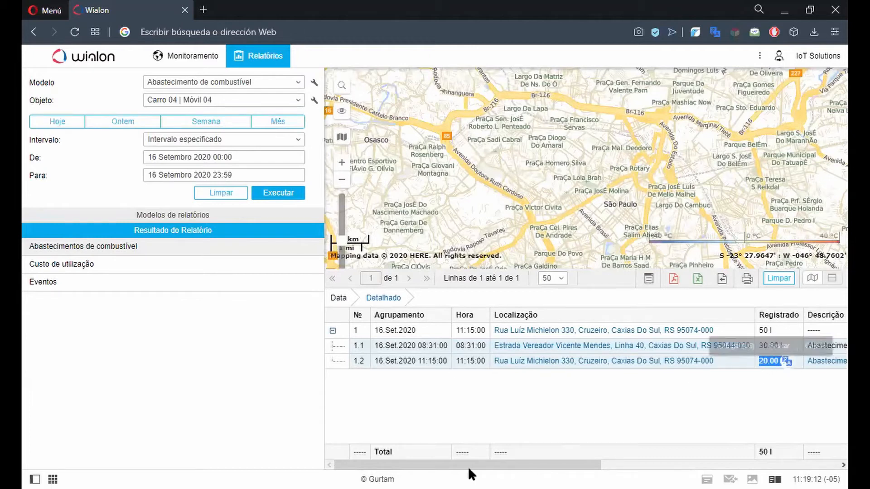
left_click_drag(468, 465, 644, 464)
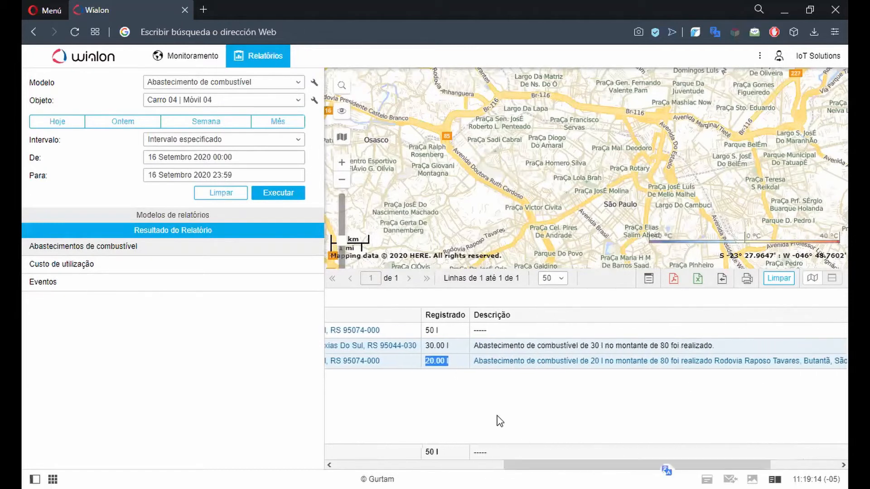
left_click_drag(454, 360, 420, 360)
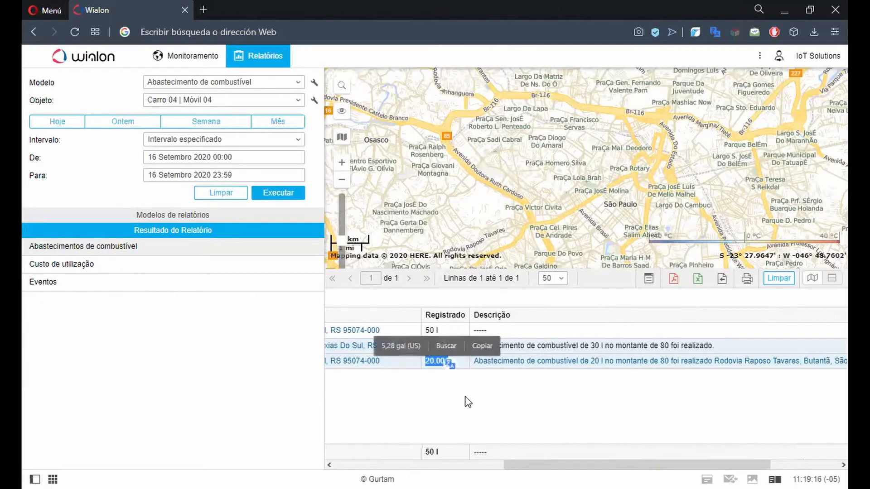
left_click_drag(533, 465, 644, 472)
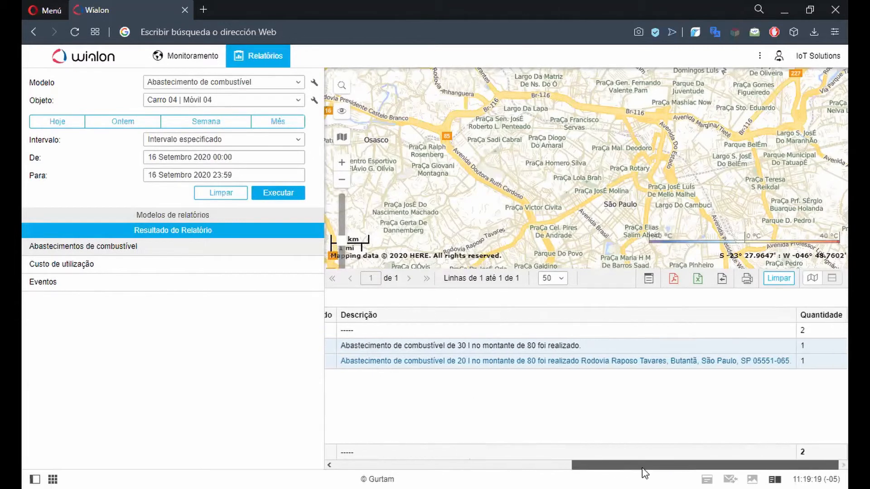
double_click(801, 361)
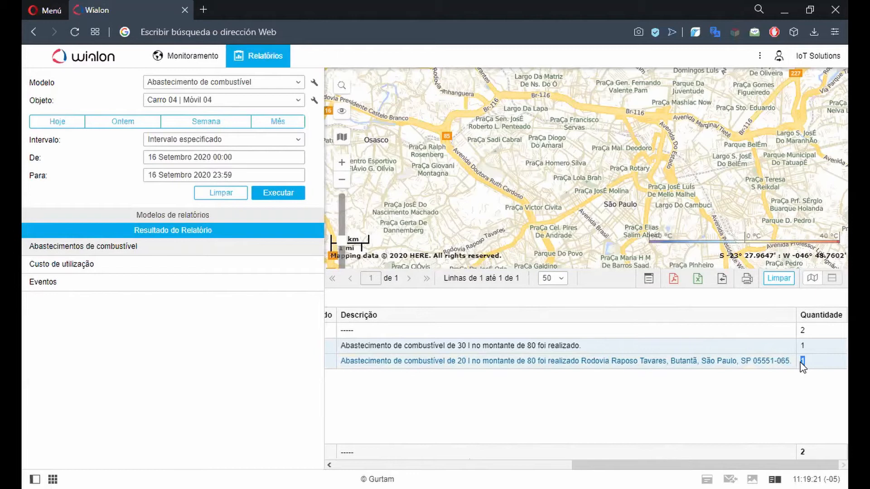
left_click(794, 385)
double_click(805, 332)
Display the "Custo de utilização" results, expand the 16.Set.2020 group and examine the individual and total costs
left_click(81, 268)
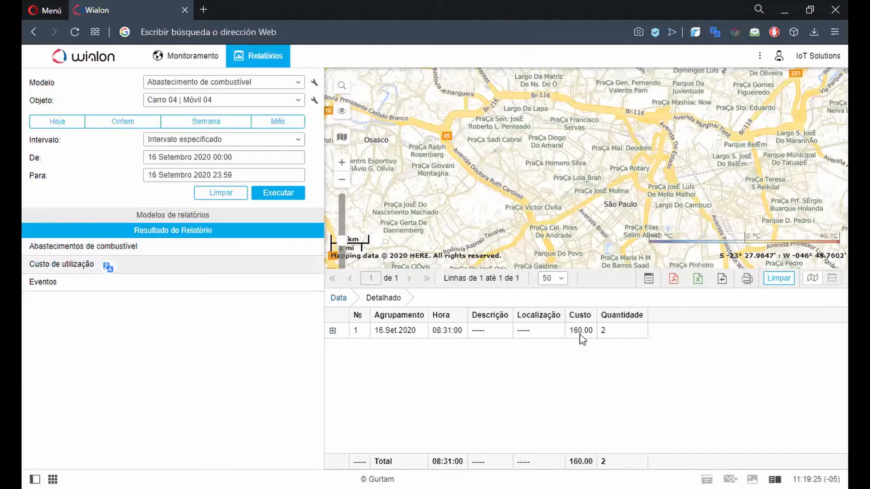
left_click(333, 331)
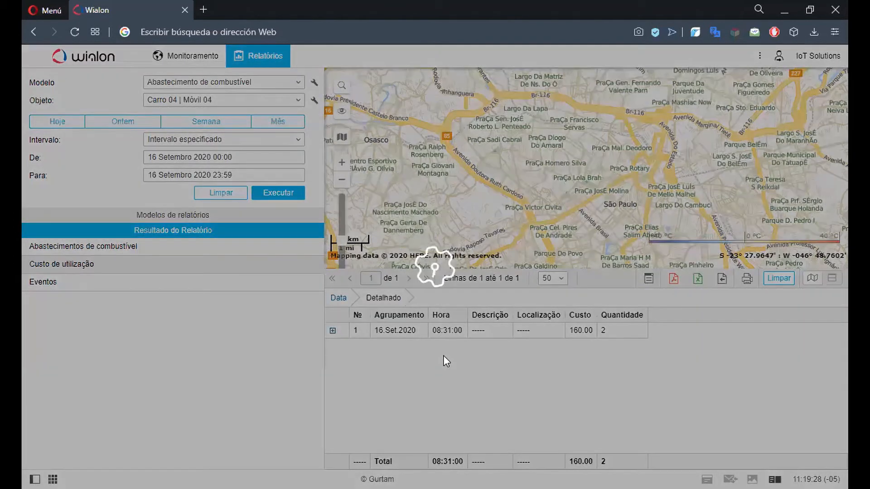
left_click_drag(537, 467, 816, 463)
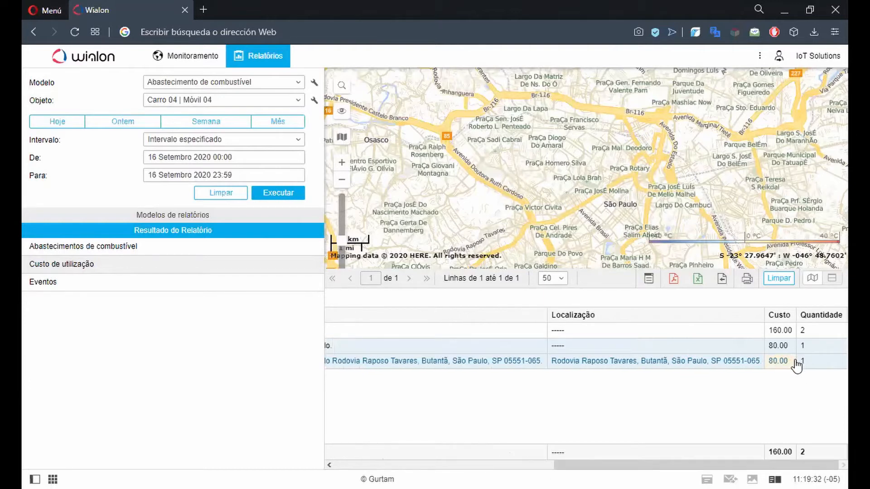
left_click_drag(793, 452, 768, 449)
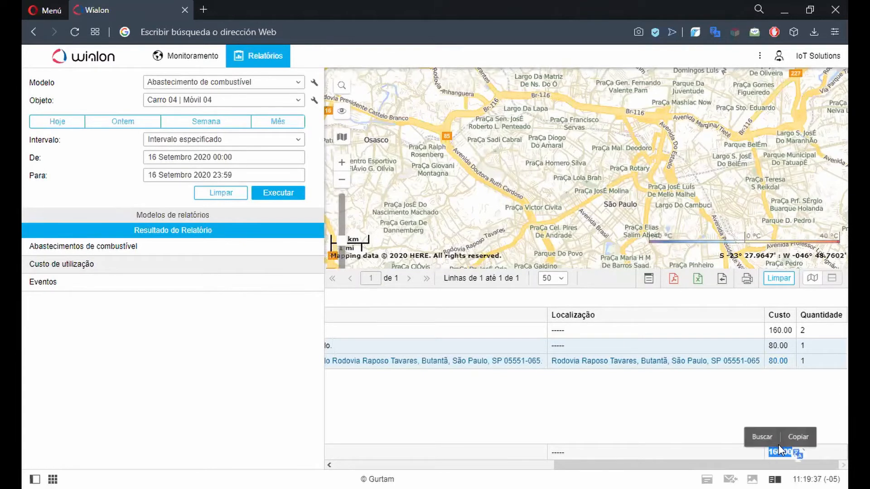
Display the "Eventos" results and examine the event descriptions, locations and quantities
left_click(116, 282)
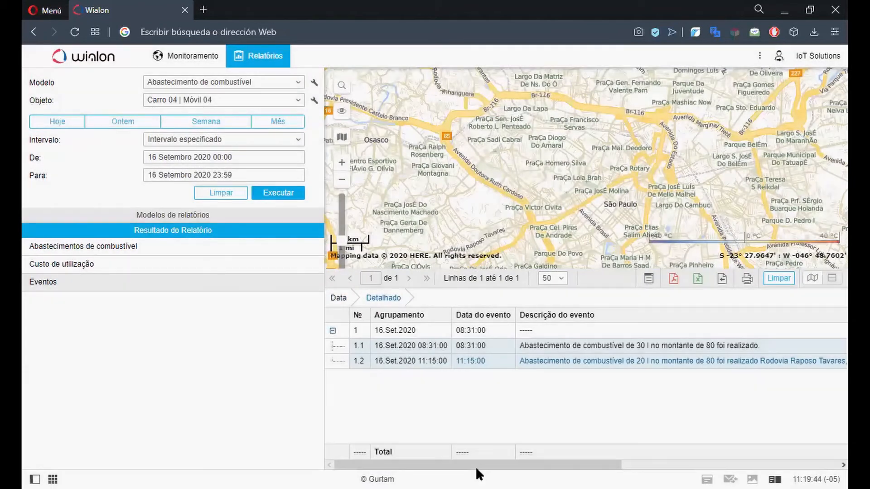
left_click_drag(566, 466, 765, 468)
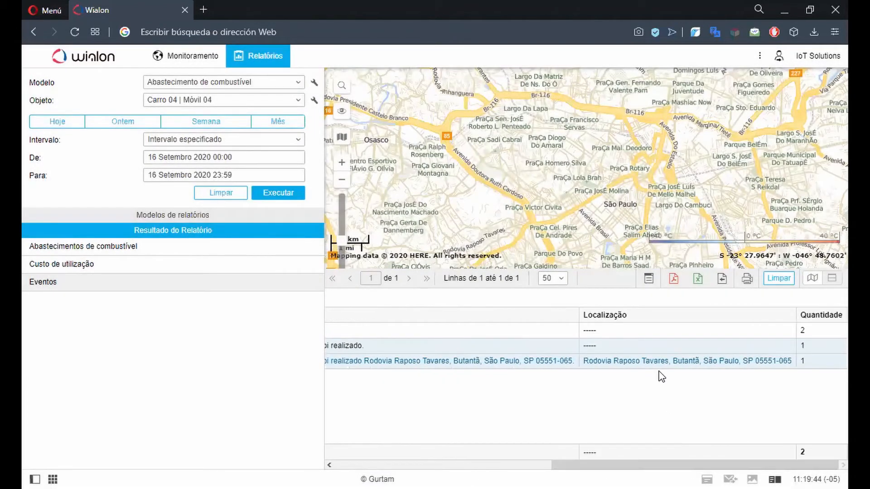
left_click_drag(683, 463, 301, 467)
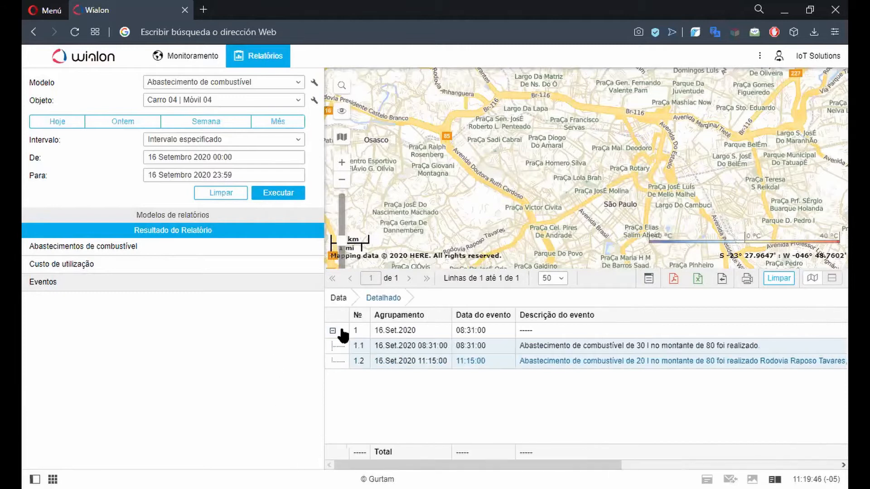
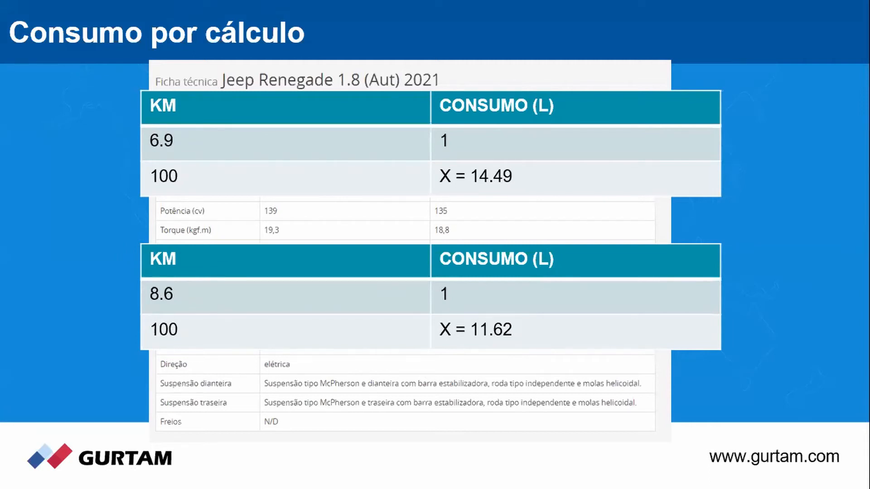
key("Right")
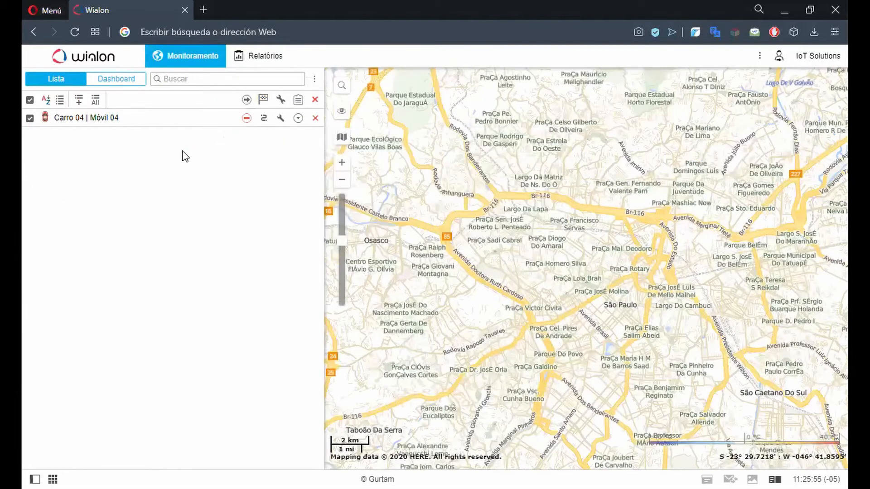
Open the mathematical consumption assistant in the sensor settings of Carro 04 | Móvil 04 and set the urban cycle to 14.69 l/100km
left_click(279, 118)
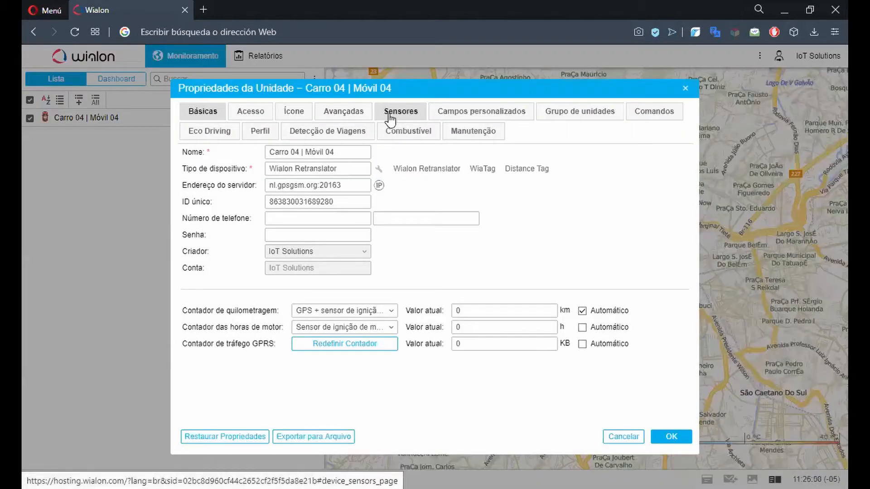
left_click(389, 117)
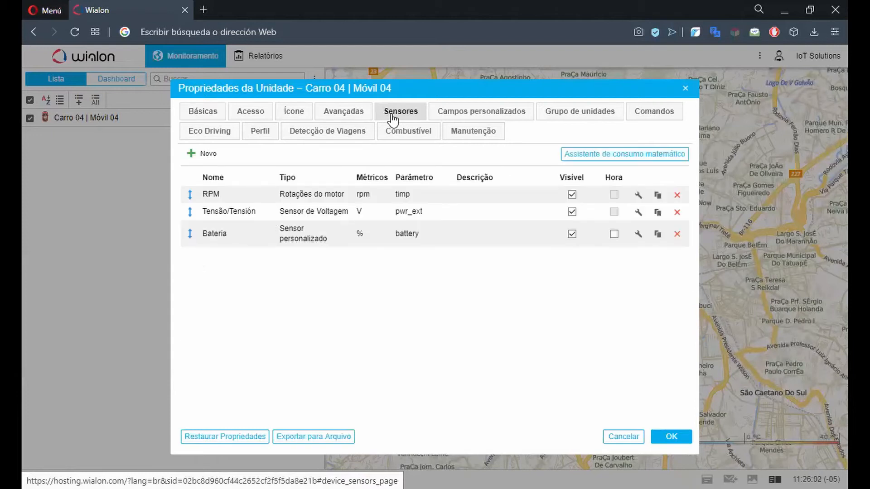
left_click(634, 163)
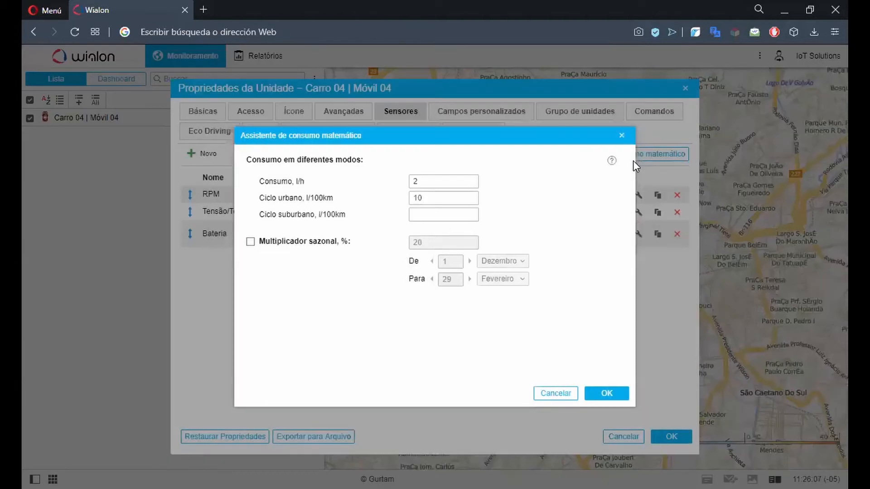
left_click(448, 185)
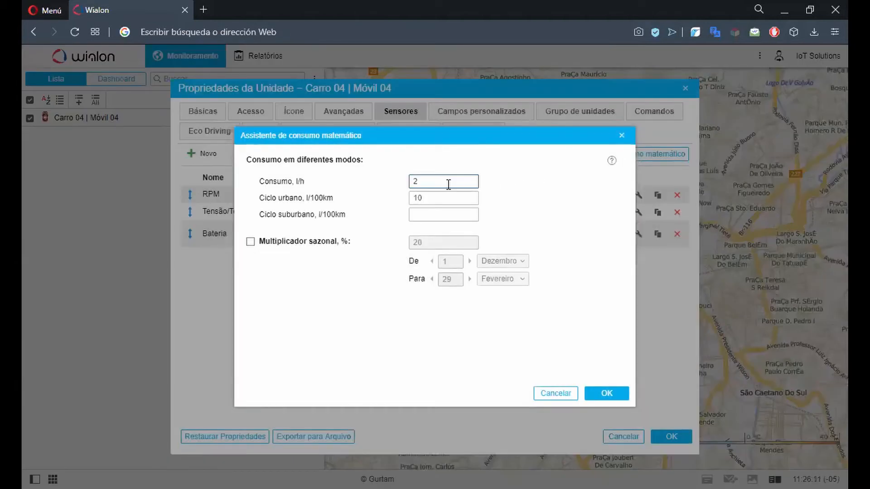
double_click(449, 184)
key("Tab")
type("14.69")
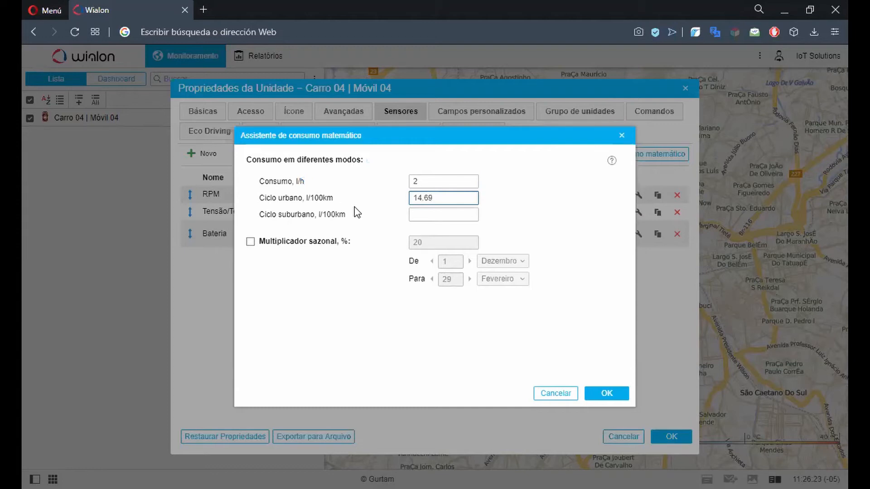
Set the suburban cycle consumption to 11.62 l/100km, using a point as the decimal separator
left_click(439, 217)
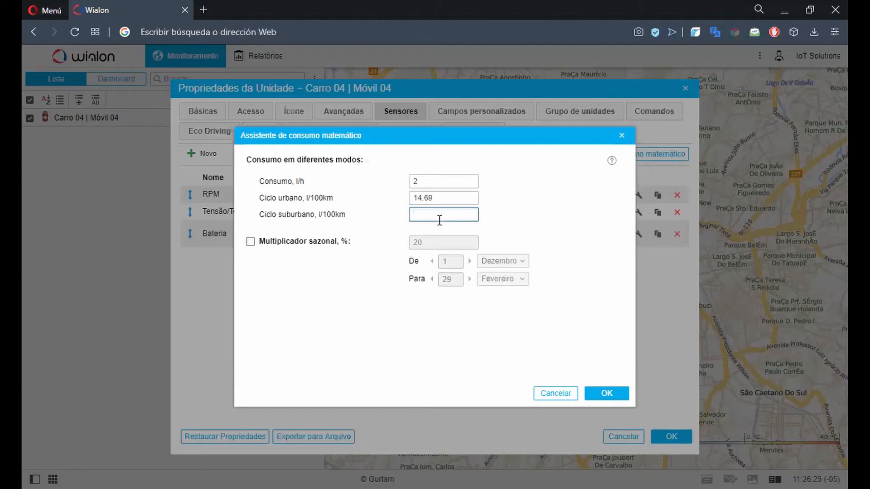
type("11.62")
left_click_drag(421, 214, 431, 215)
key("Left")
key("BackSpace")
type(",")
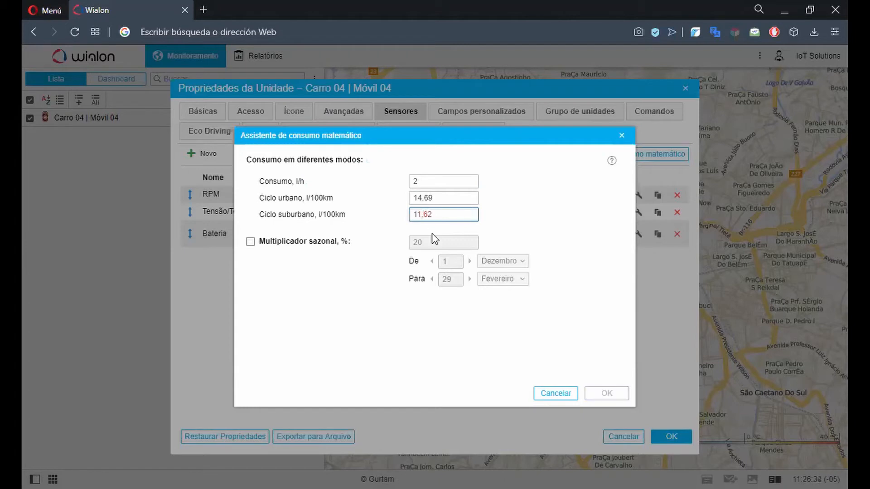
key("BackSpace")
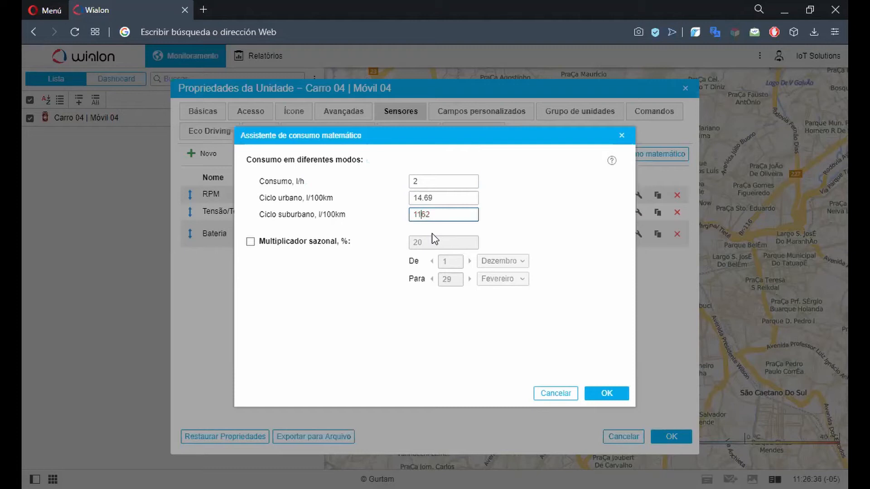
type(".")
Enable the seasonal multiplier, keep it at 20%, and set its start date to 30 Junho
left_click(284, 246)
left_click(417, 240)
left_click_drag(437, 240, 373, 240)
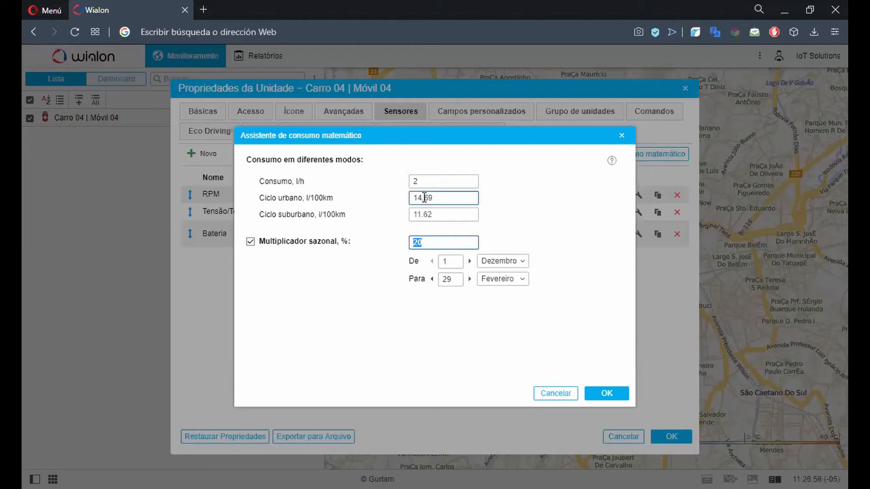
left_click(449, 262)
type("30")
left_click(516, 262)
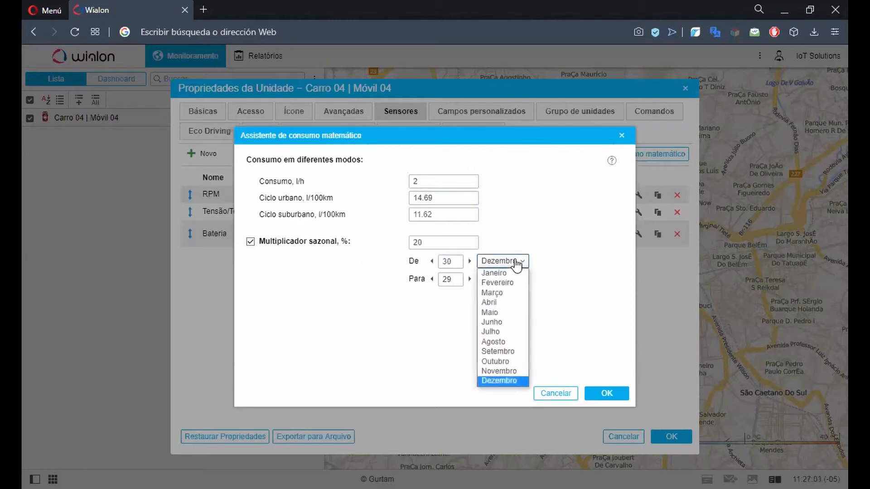
left_click(507, 324)
Set the seasonal multiplier's end date to 1 Setembro and confirm the assistant to generate the consumption sensors
left_click_drag(458, 282, 414, 281)
type("1")
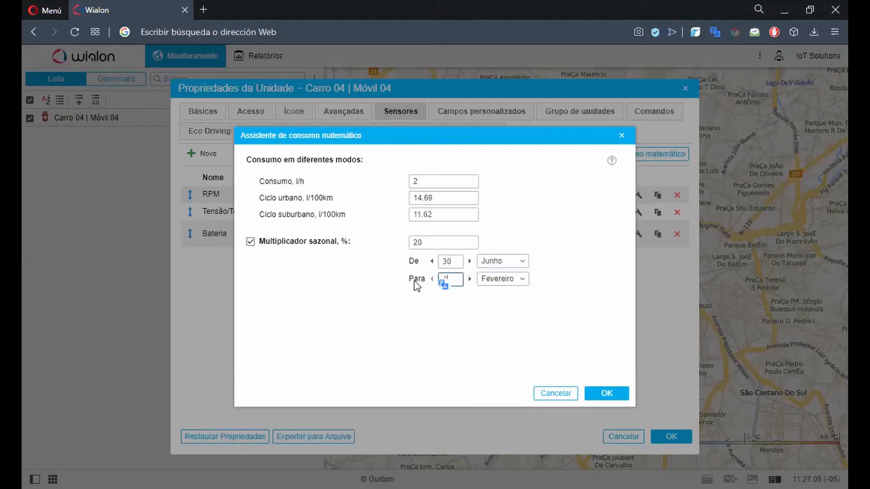
left_click(524, 280)
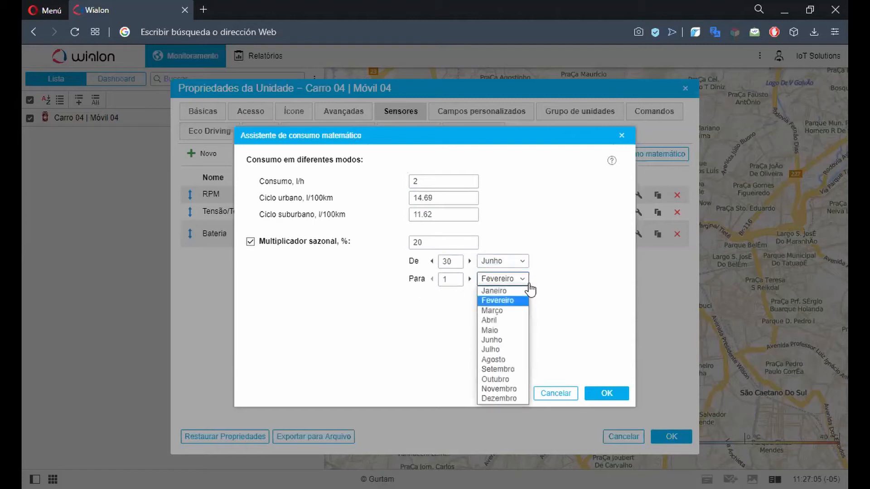
left_click(514, 370)
left_click(606, 398)
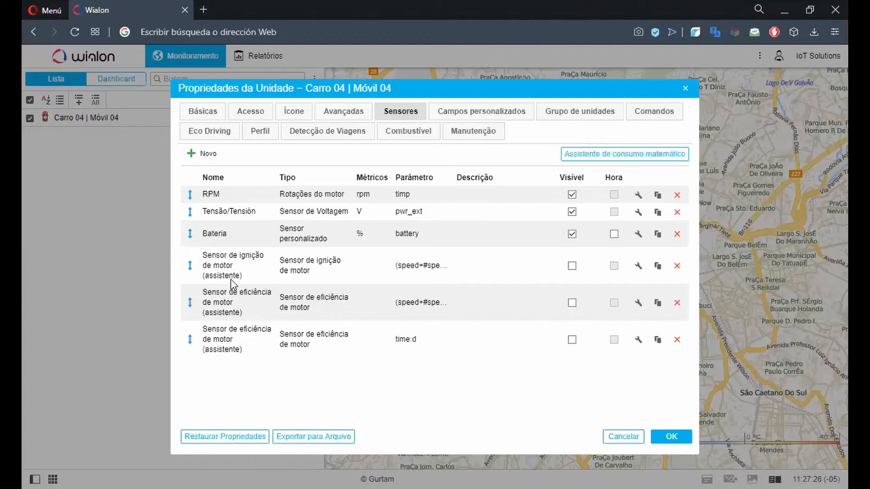
Open the properties of "Sensor de ignição de motor (assistente)" and examine its sensor type and parameter formula
left_click(572, 270)
left_click(572, 270)
left_click(637, 266)
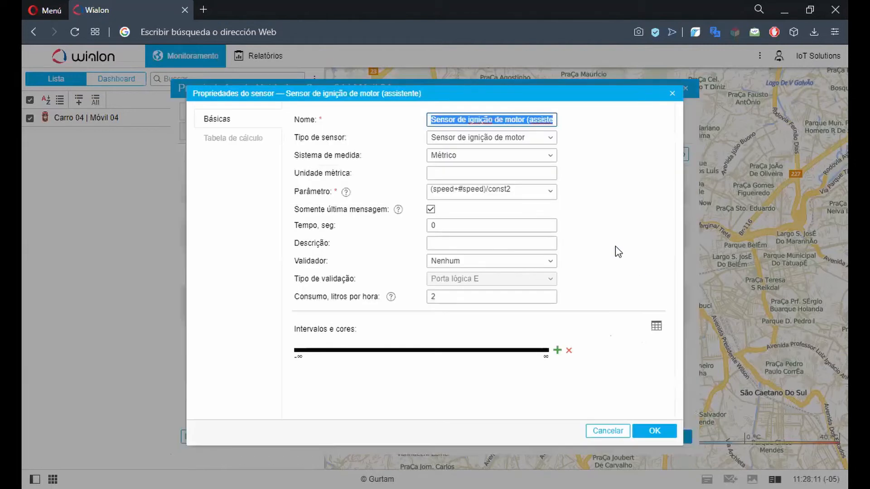
left_click(475, 138)
left_click(473, 138)
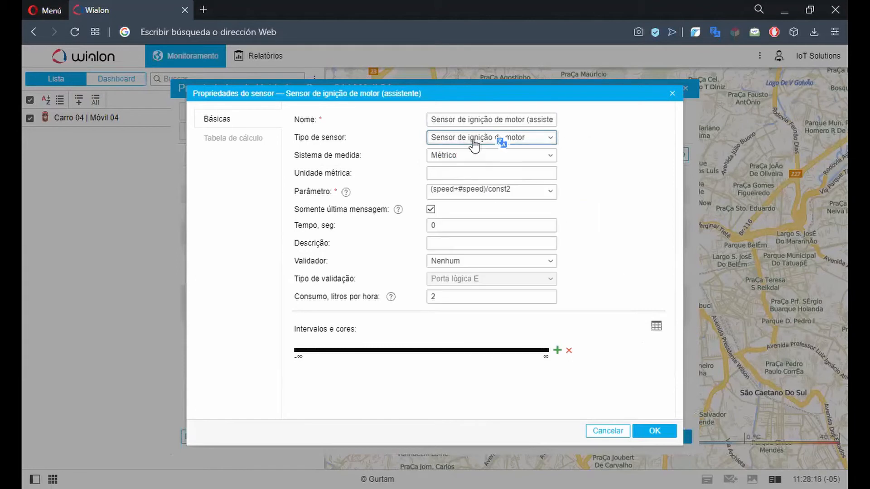
triple_click(443, 193)
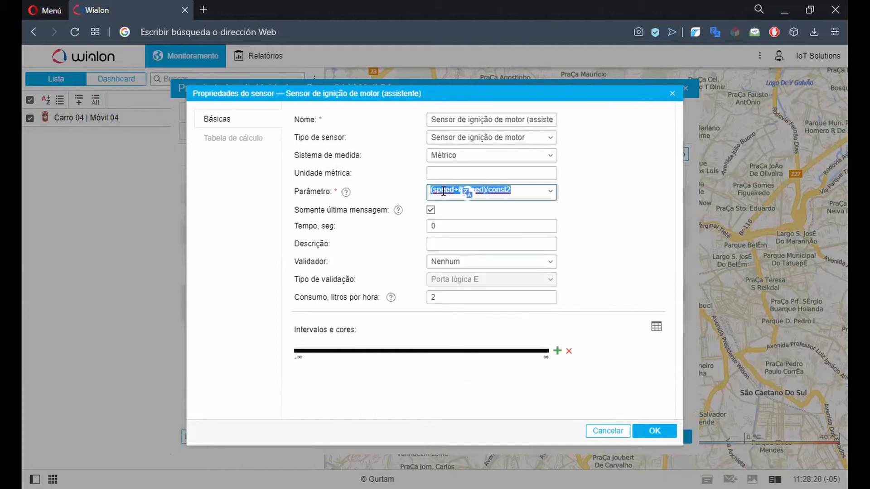
left_click(442, 191)
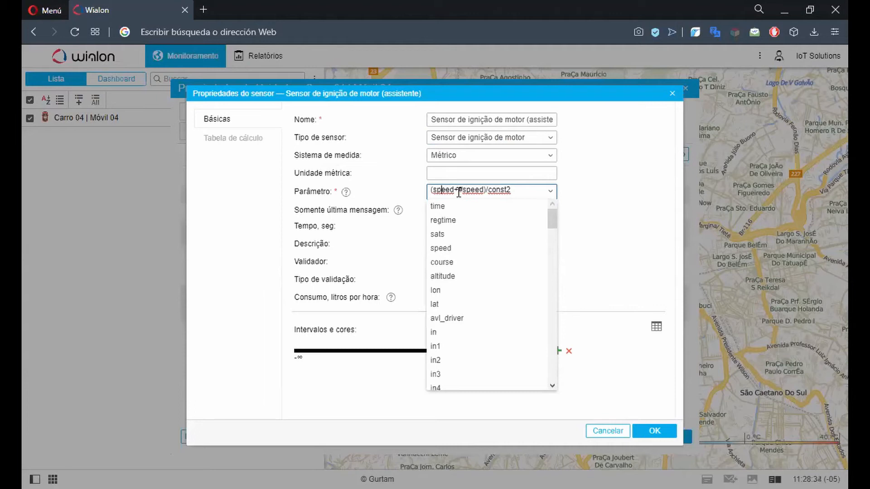
triple_click(479, 193)
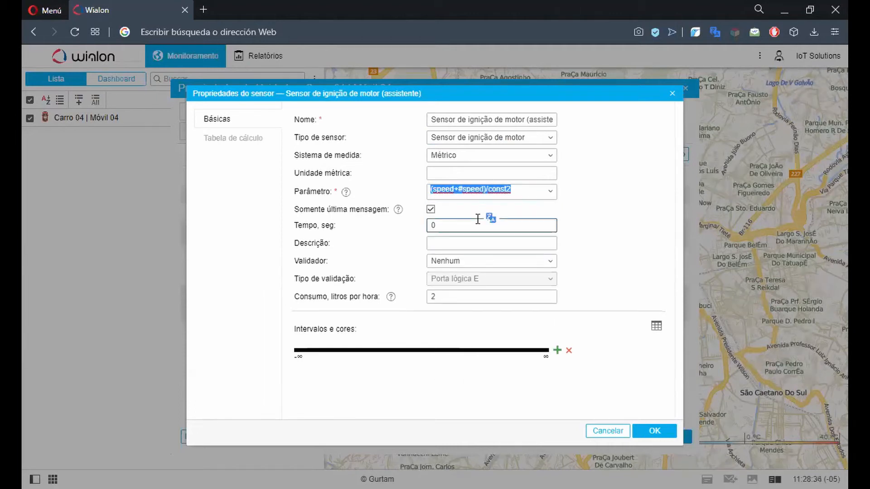
Examine the individual terms of the ignition sensor's parameter formula (speed+#speed)/const2
left_click(513, 192)
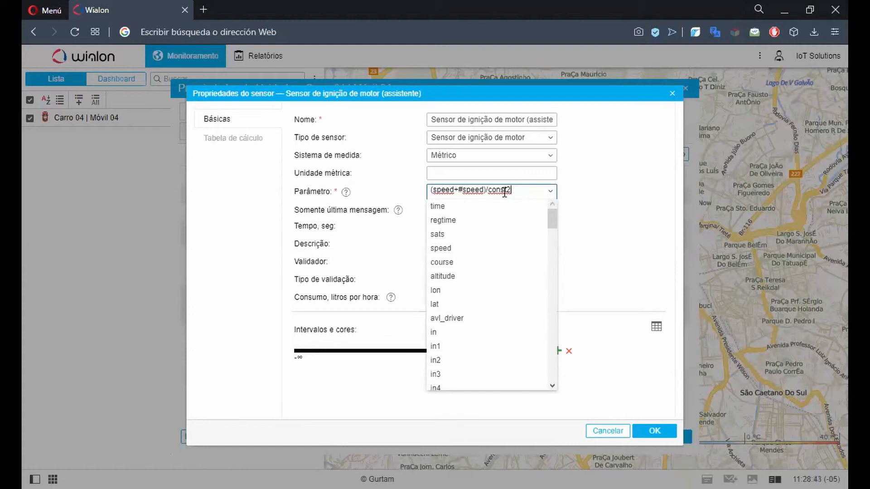
triple_click(445, 191)
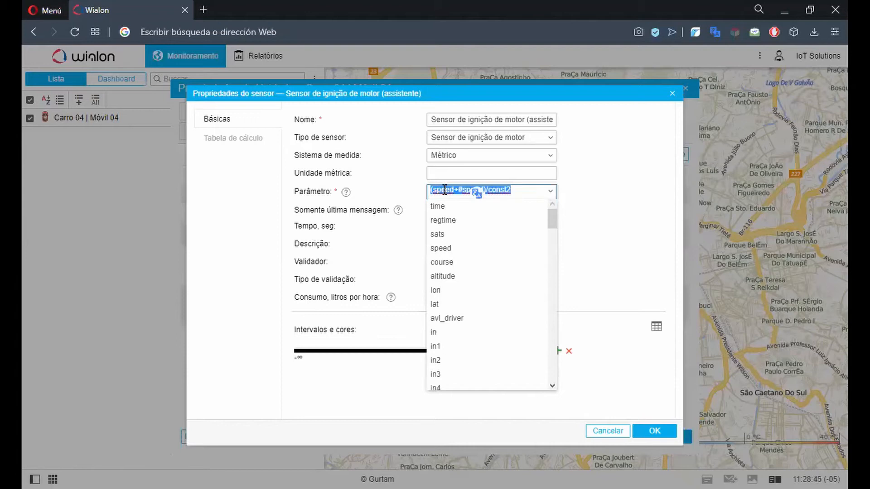
left_click(444, 190)
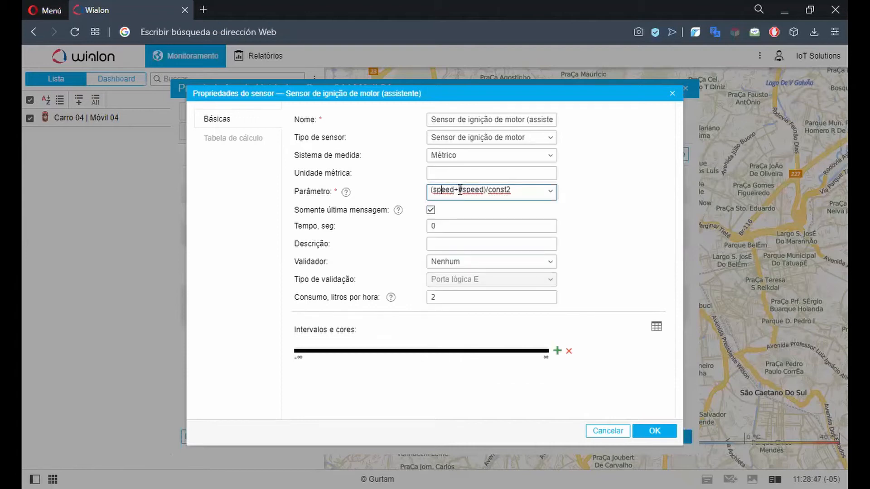
left_click_drag(459, 190, 484, 190)
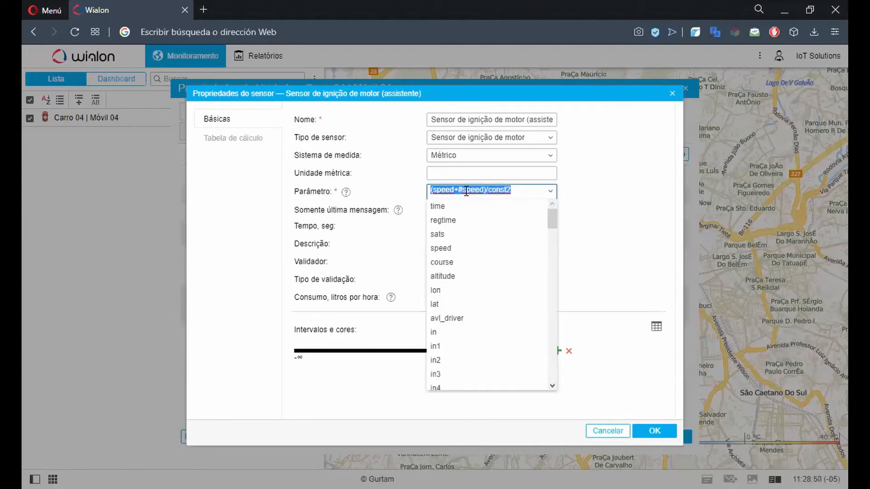
left_click(467, 190)
left_click(463, 190)
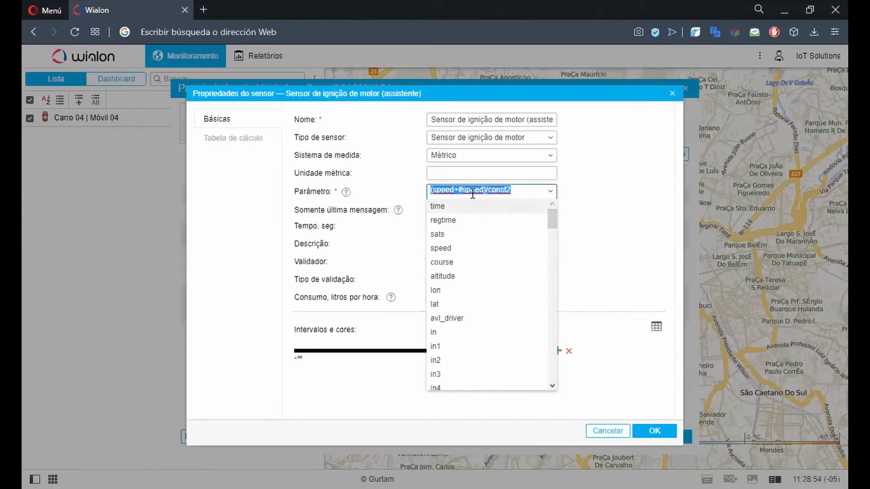
left_click(472, 193)
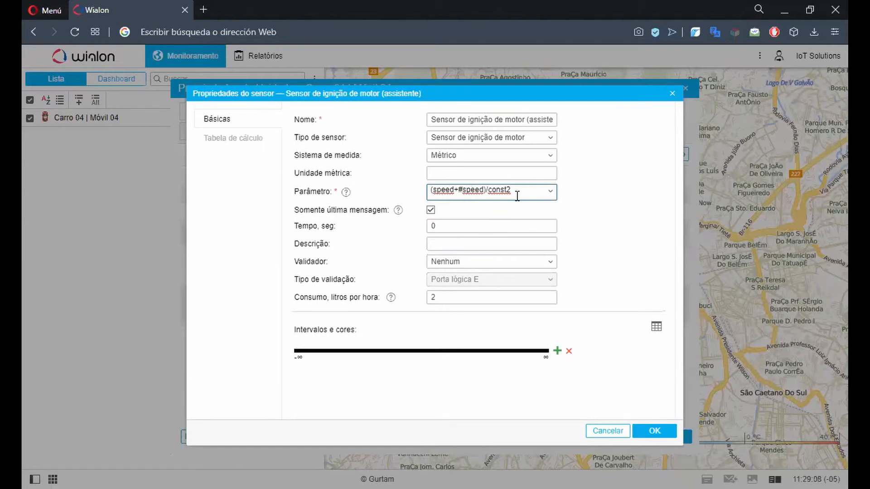
Review the ignition sensor's consumption in litres per hour and close its properties by accepting them
left_click_drag(453, 297, 352, 297)
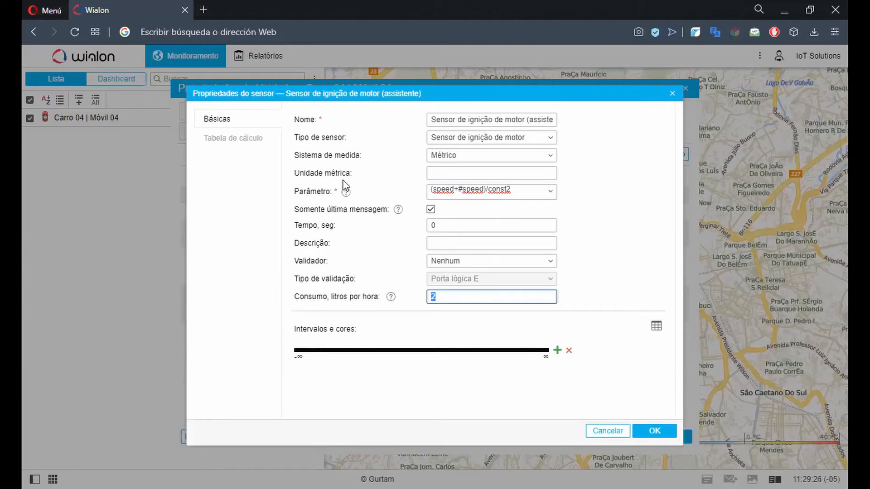
left_click(484, 305)
left_click_drag(483, 299, 259, 275)
left_click(655, 432)
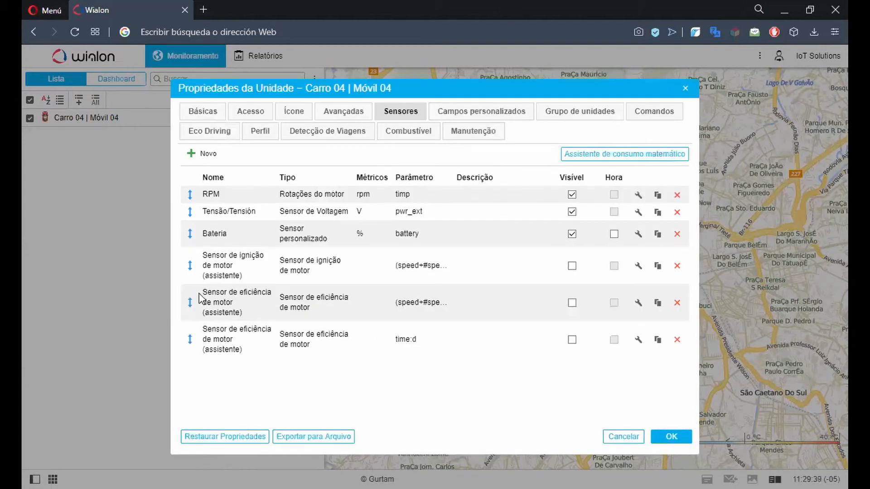
Open the speed-based "Sensor de eficiência de motor (assistente)", check its parameter formula, and display its calculation table as a graph
left_click(639, 302)
left_click_drag(517, 191, 426, 198)
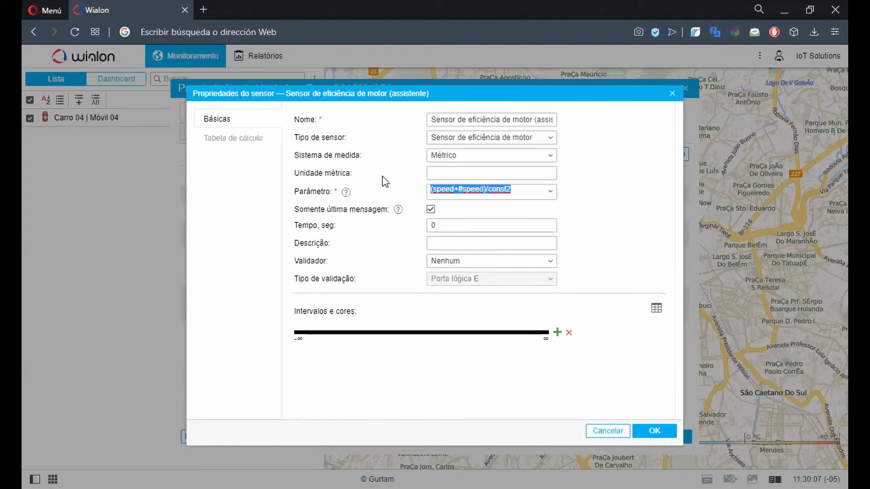
left_click(225, 140)
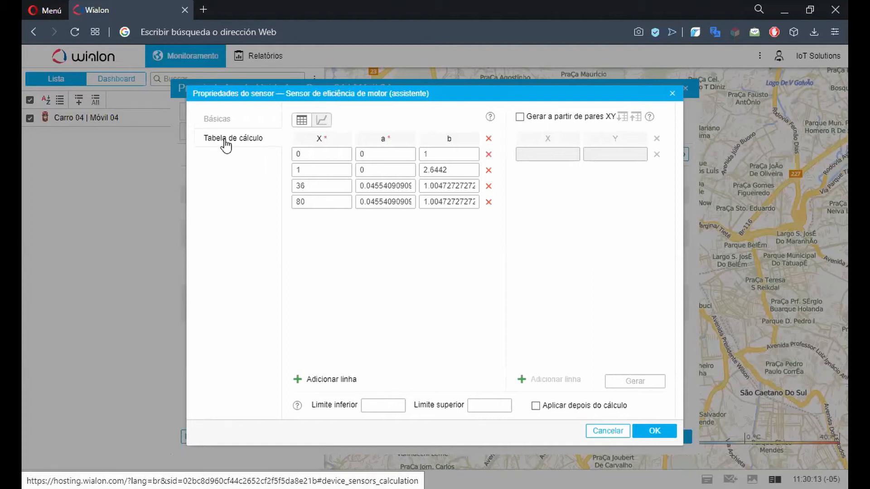
left_click(322, 121)
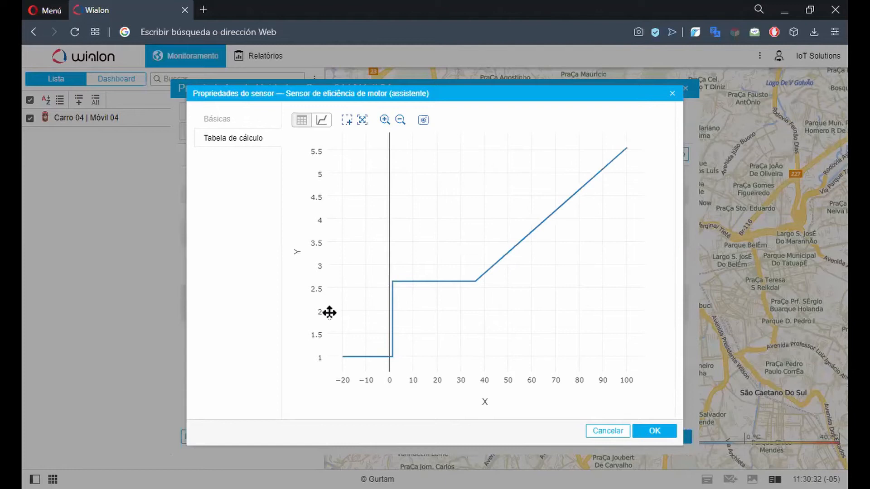
Examine the speed-based efficiency graph's lower section, inspecting both points at X 1
mouse_move(392, 358)
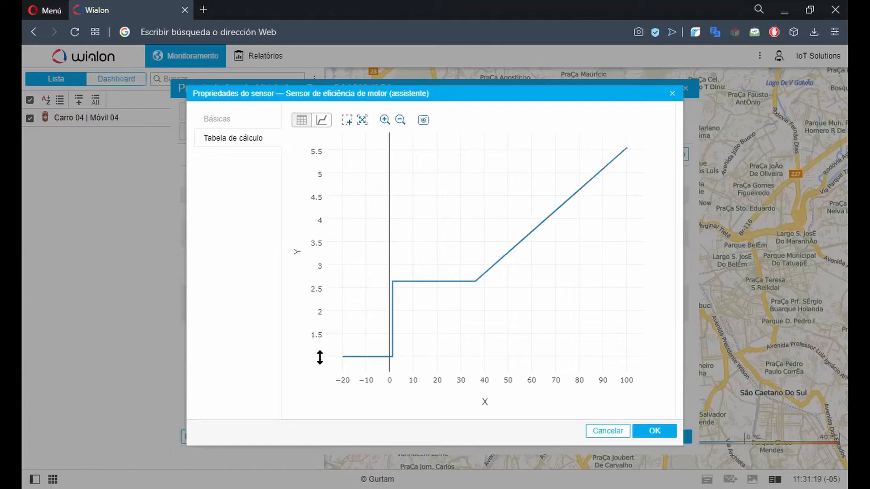
scroll(399, 385, "up", 2)
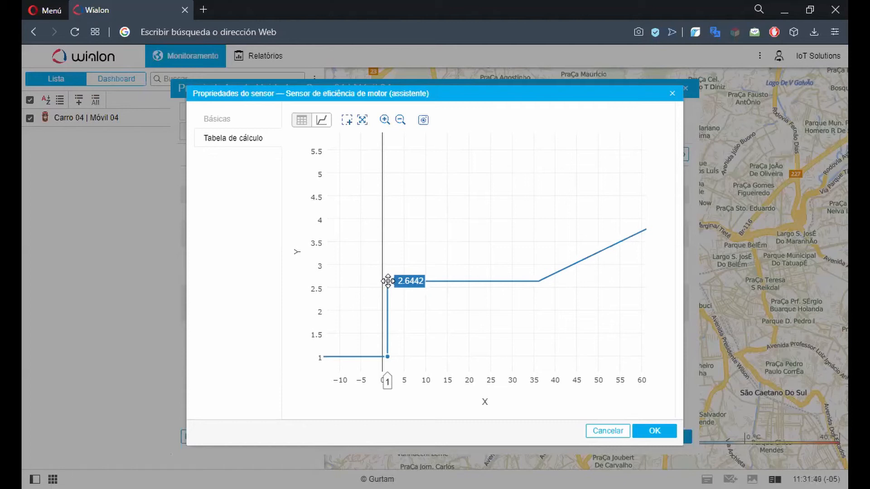
mouse_move(390, 358)
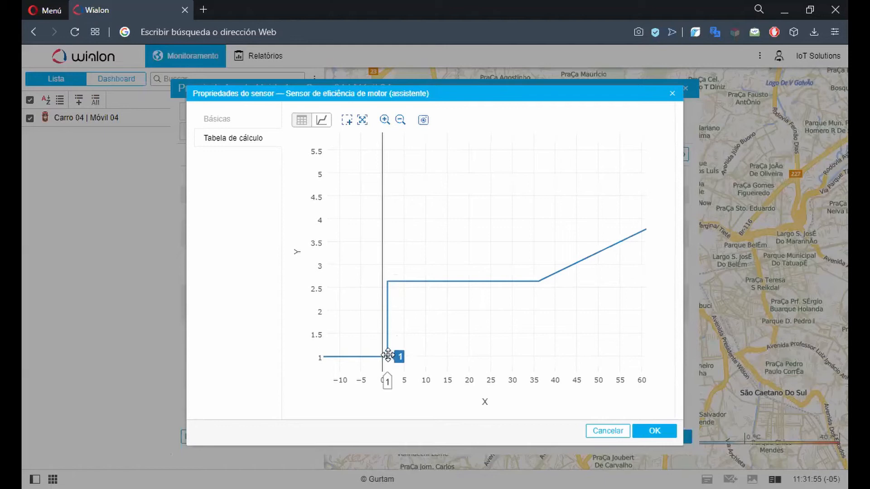
mouse_move(389, 281)
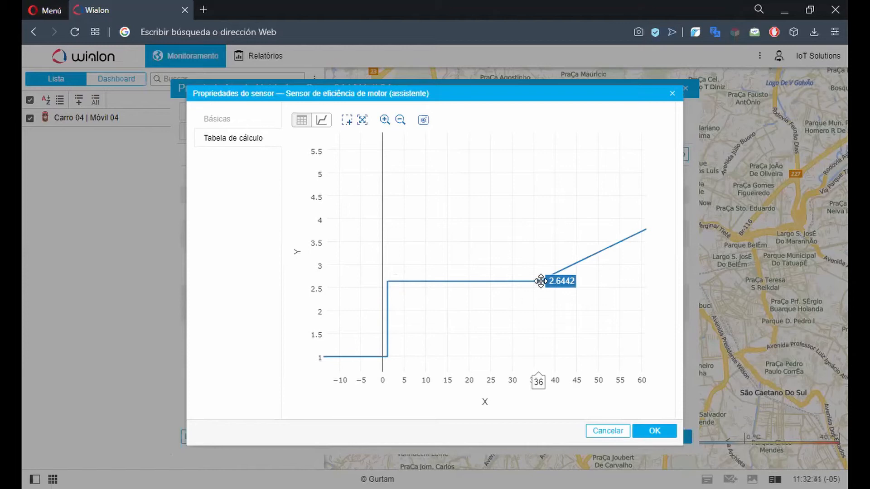
Examine the rising section of the efficiency graph from X 36 to X 80 and accept the sensor's properties
left_click_drag(573, 316, 397, 318)
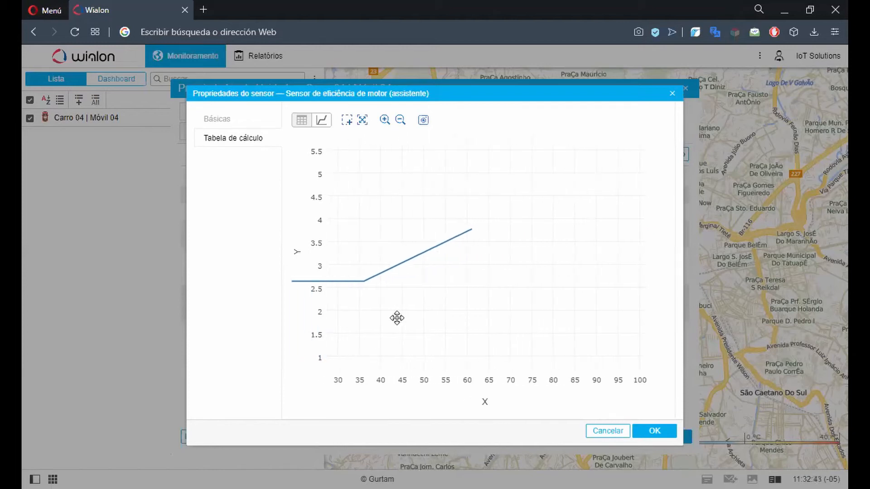
scroll(362, 292, "down", 1)
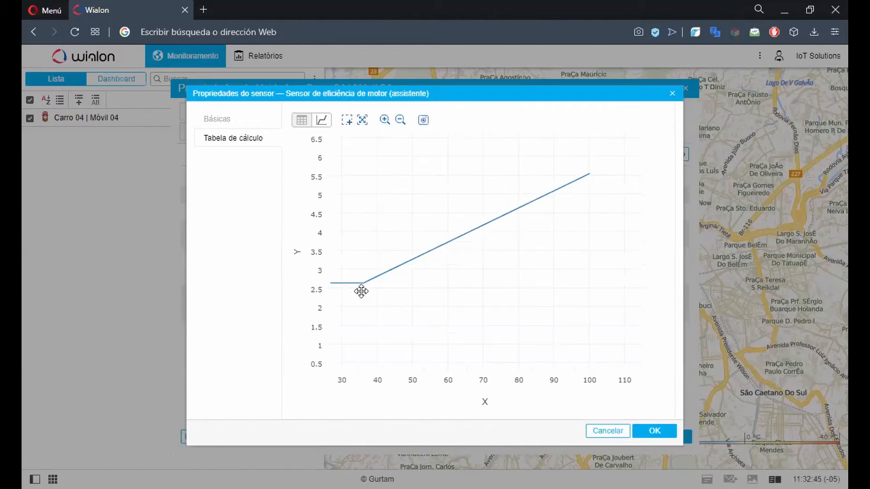
scroll(361, 291, "down", 1)
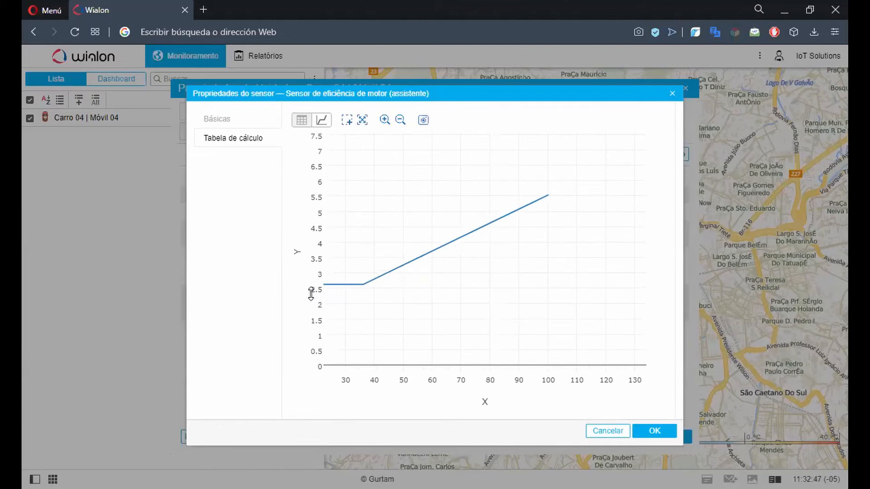
left_click_drag(511, 318, 478, 315)
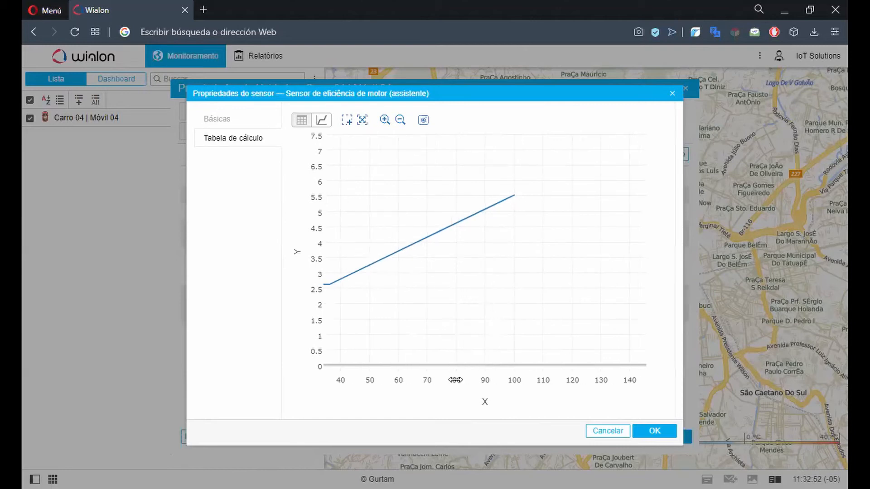
mouse_move(457, 222)
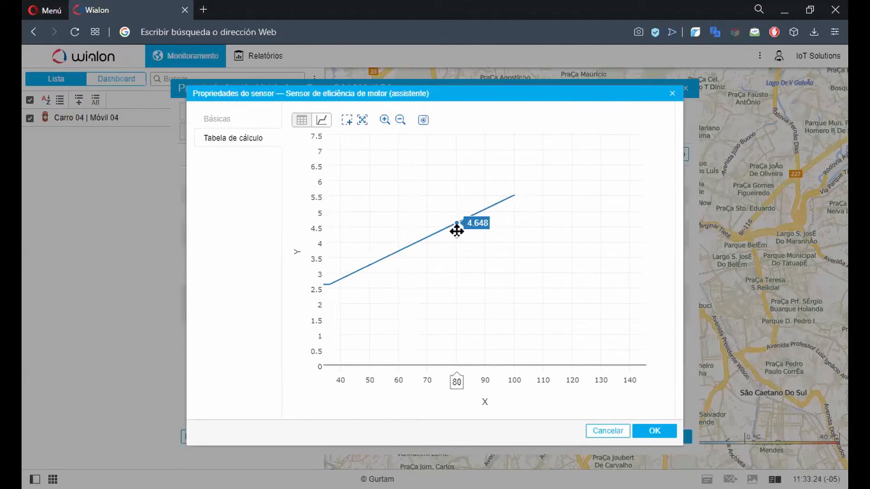
left_click(652, 432)
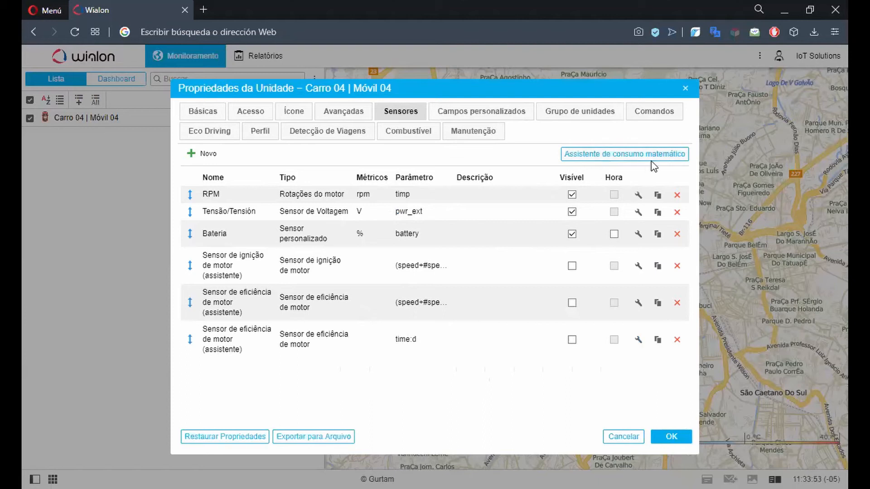
Open the properties of the second "Sensor de eficiência de motor (assistente)" and examine its time:d parameter
left_click(638, 340)
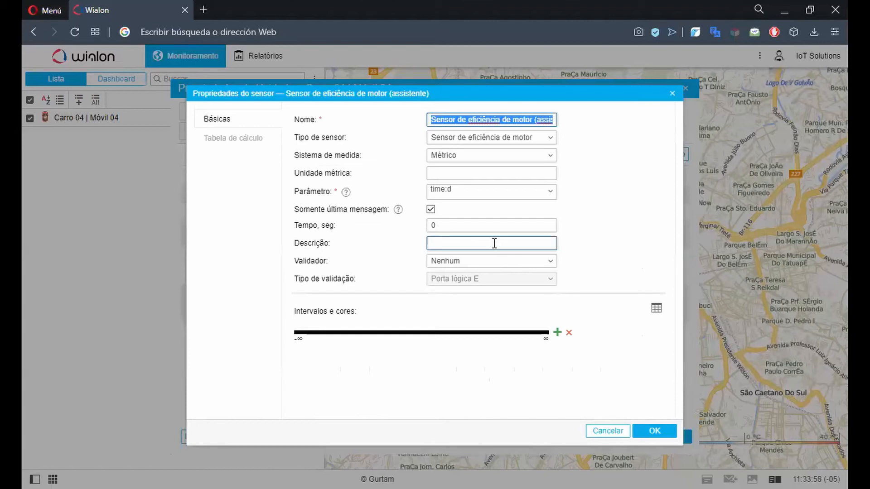
left_click(463, 193)
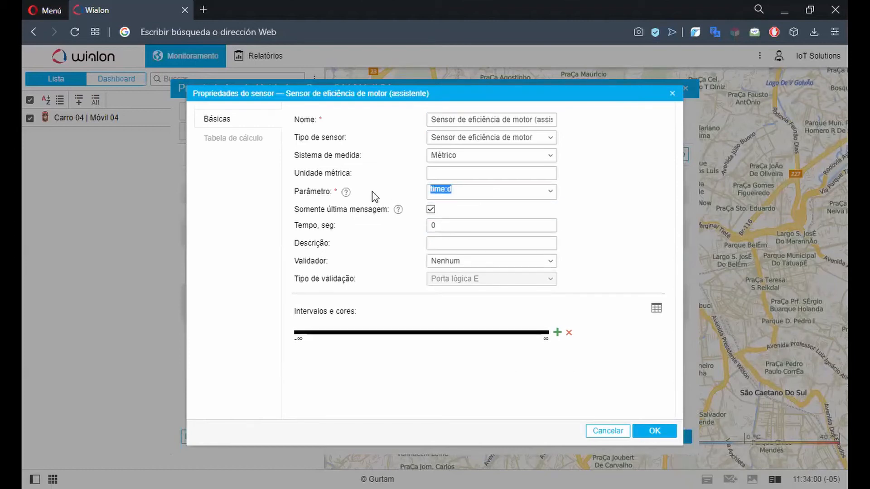
left_click(441, 192)
left_click(445, 190)
left_click(447, 190)
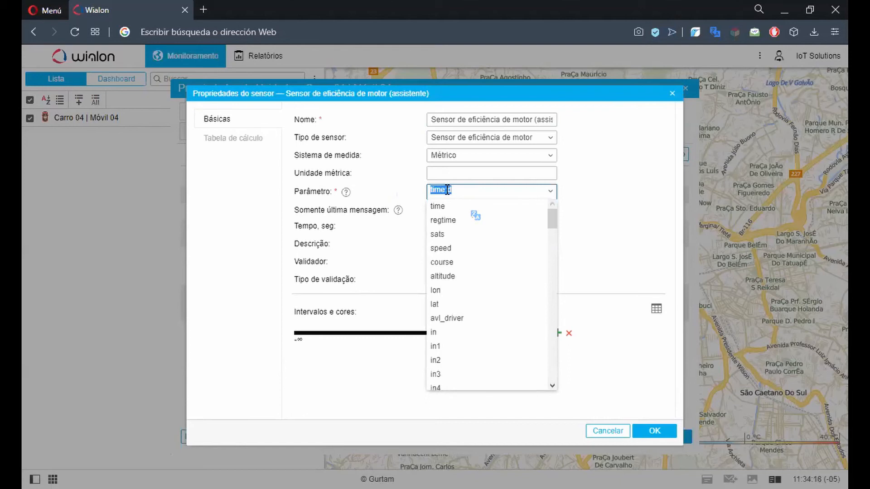
left_click(447, 190)
left_click_drag(454, 191, 443, 191)
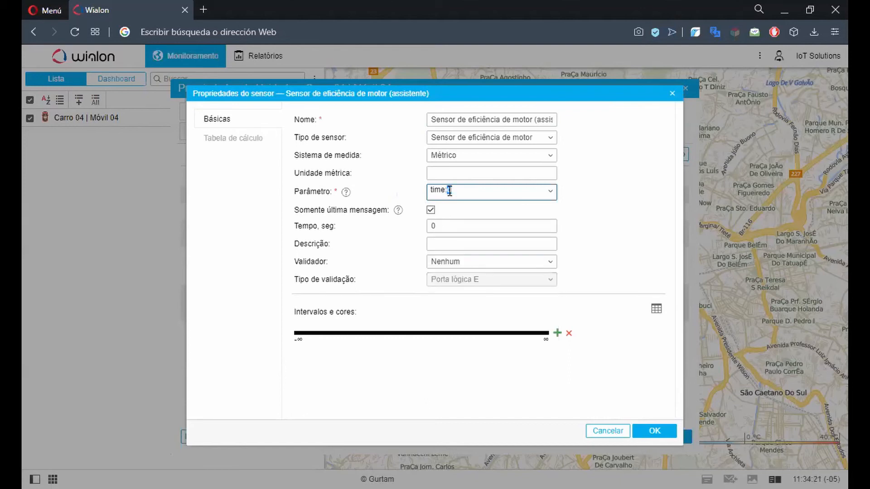
left_click(452, 192)
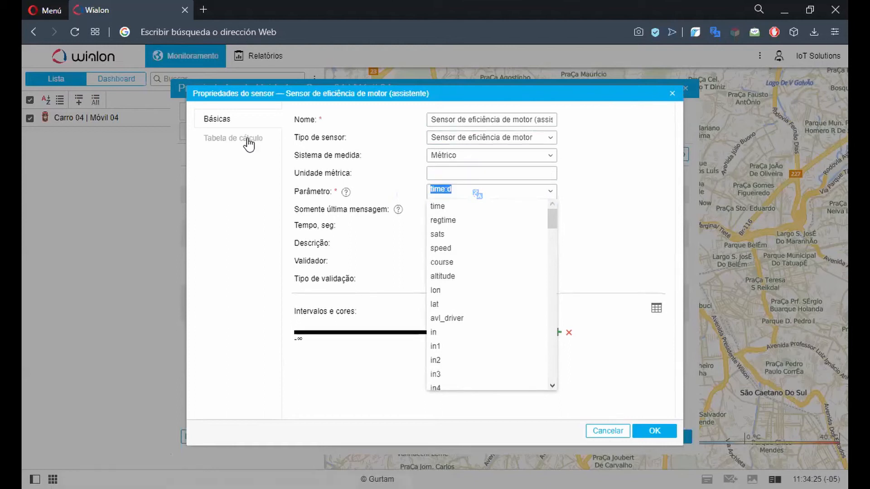
left_click(239, 165)
Display the time:d sensor's calculation table as a graph and examine the seasonal interval's limits at X 182 and X 245
left_click(236, 140)
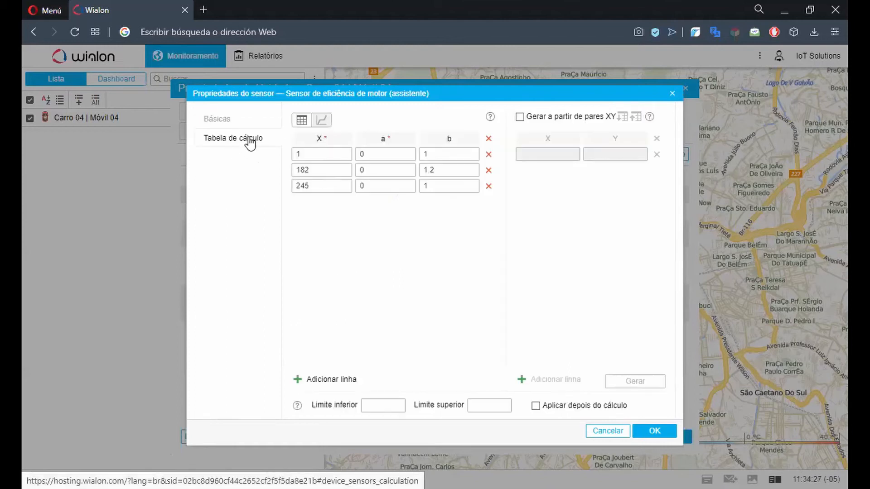
left_click(322, 121)
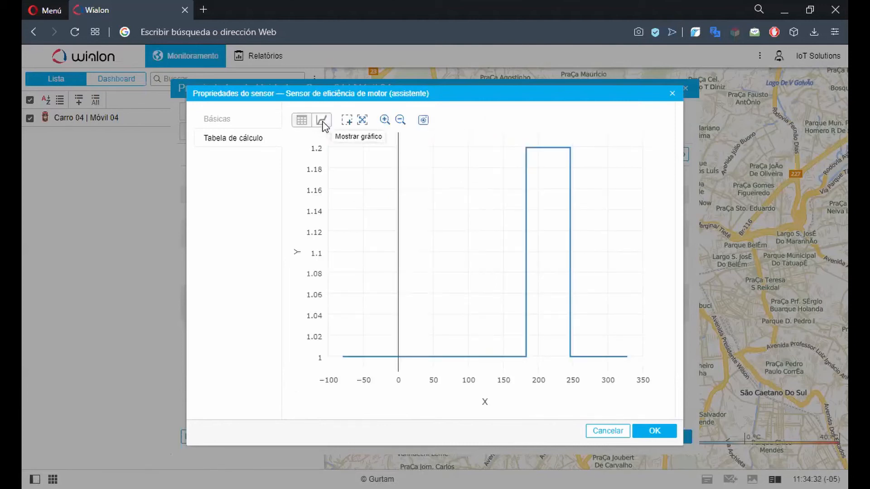
mouse_move(526, 357)
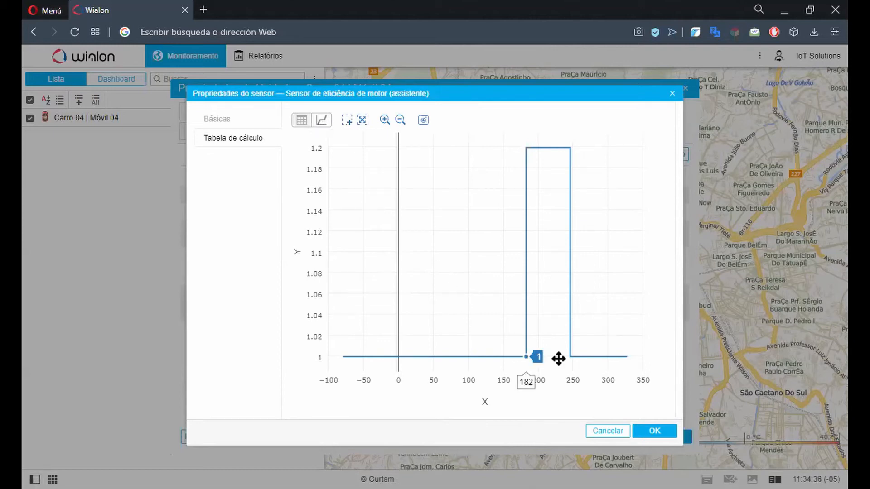
mouse_move(571, 358)
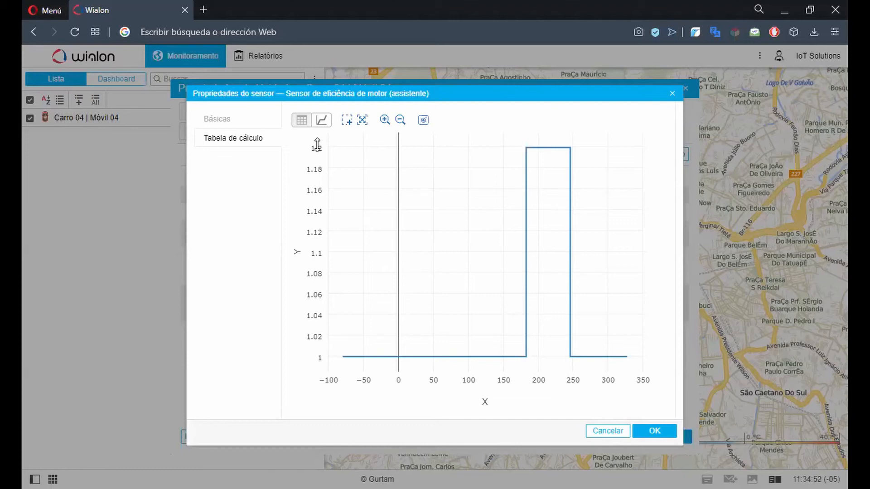
mouse_move(524, 357)
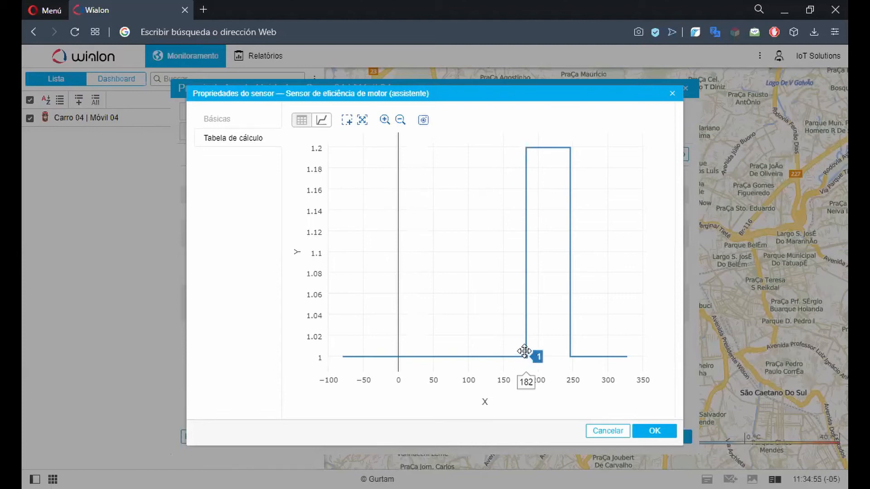
mouse_move(572, 356)
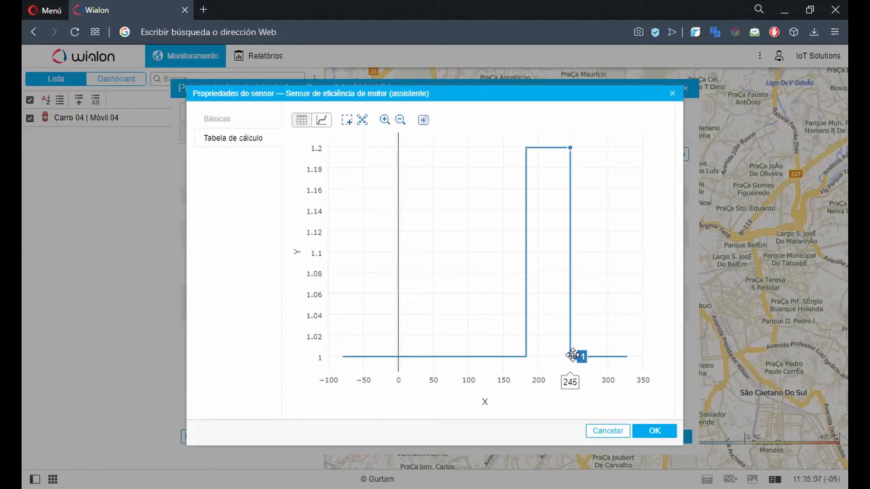
Accept the time:d sensor's properties and save the unit properties of Carro 04 | Móvil 04 with the generated sensors
left_click(655, 431)
left_click(673, 436)
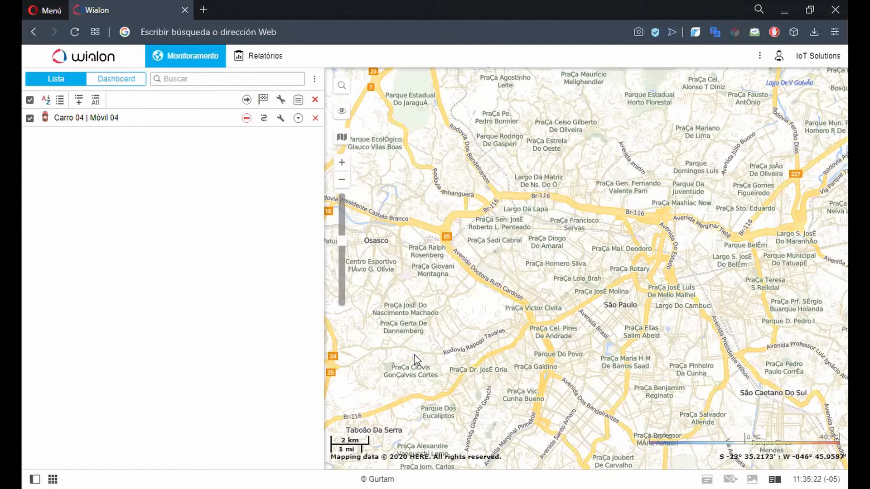
Open the reports section and select the "Consumo de combustível" report template for Carro 04 | Móvil 04
left_click(259, 58)
left_click(244, 82)
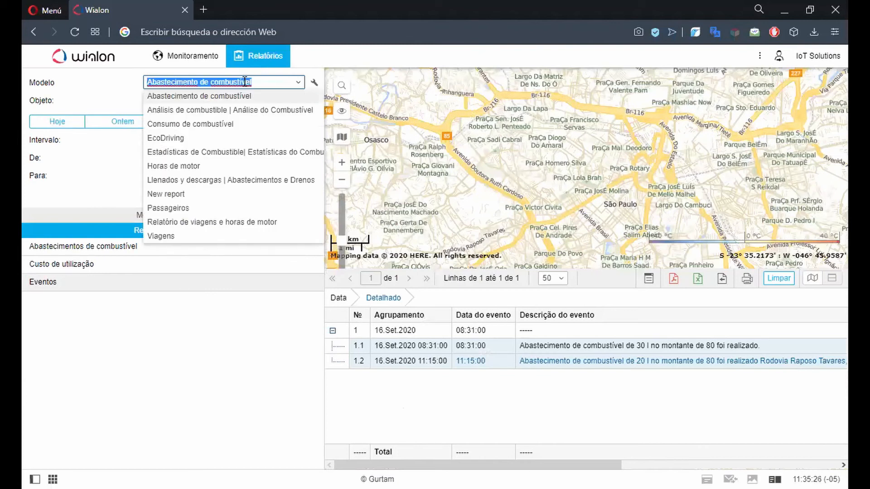
left_click(220, 124)
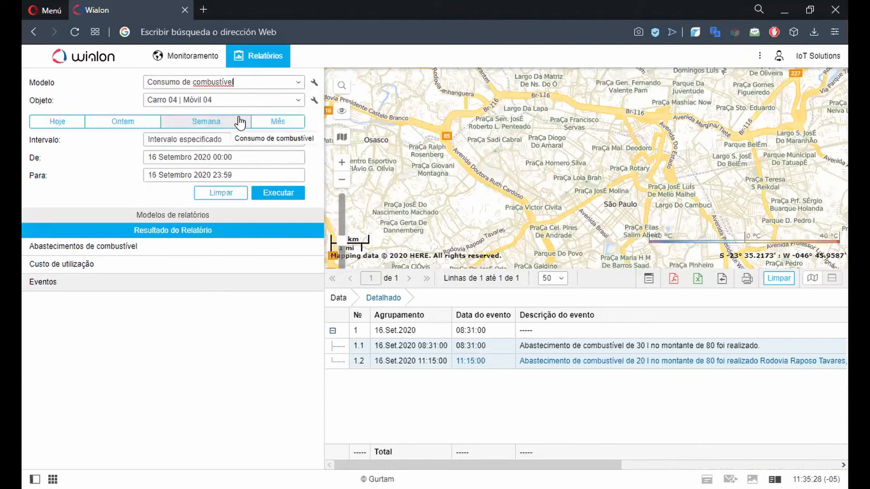
Open the Consumo de combustível report template's properties, review the fields selected in its Estatísticas table, and accept both dialogs
left_click(313, 83)
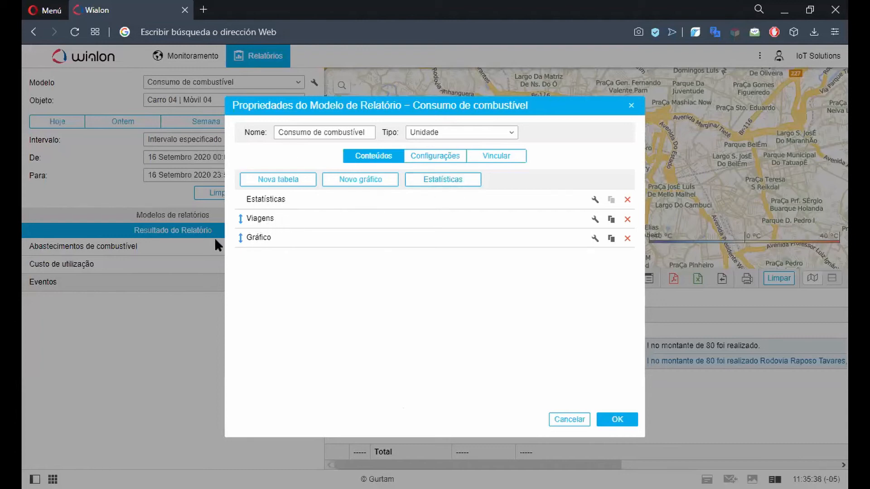
left_click(595, 200)
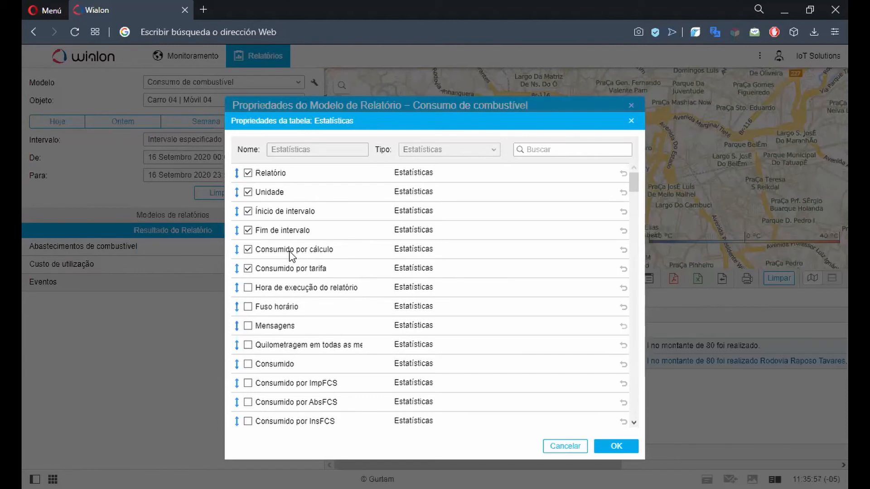
left_click(614, 447)
left_click(622, 416)
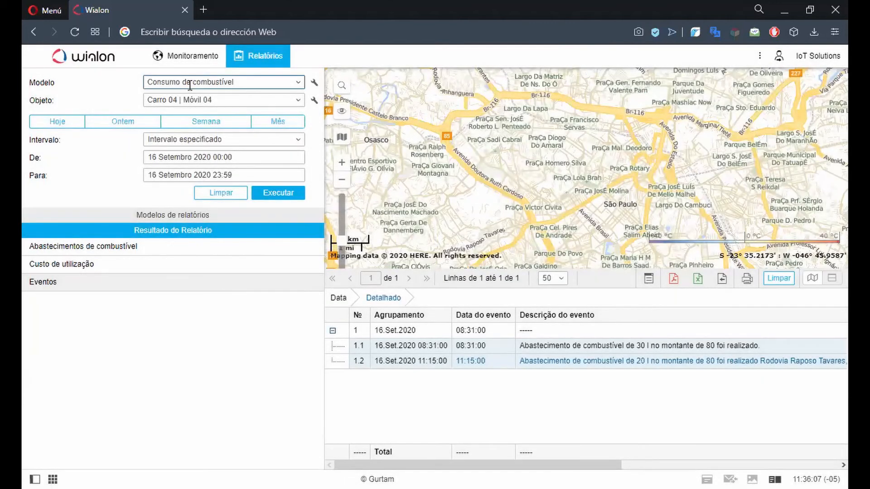
Run the Consumo de combustível report on Carro 04 | Móvil 04 for today and examine the consumption by calculation and by rate
left_click_drag(230, 99, 86, 107)
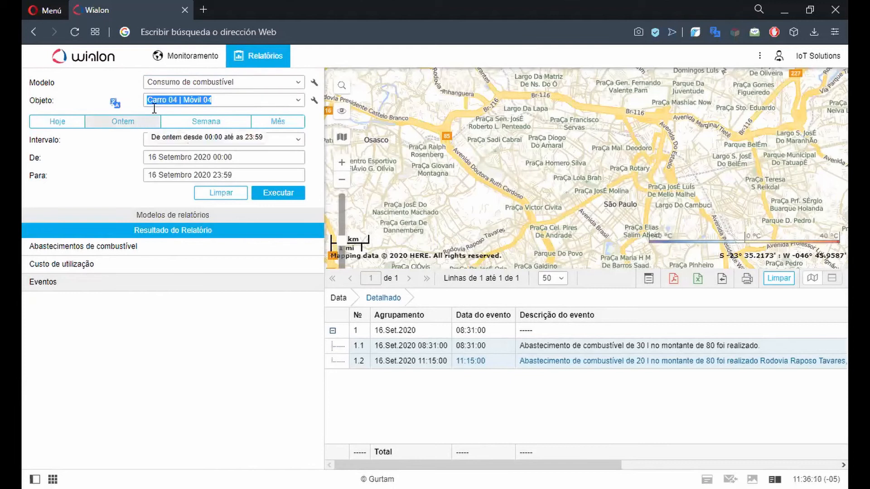
left_click(58, 121)
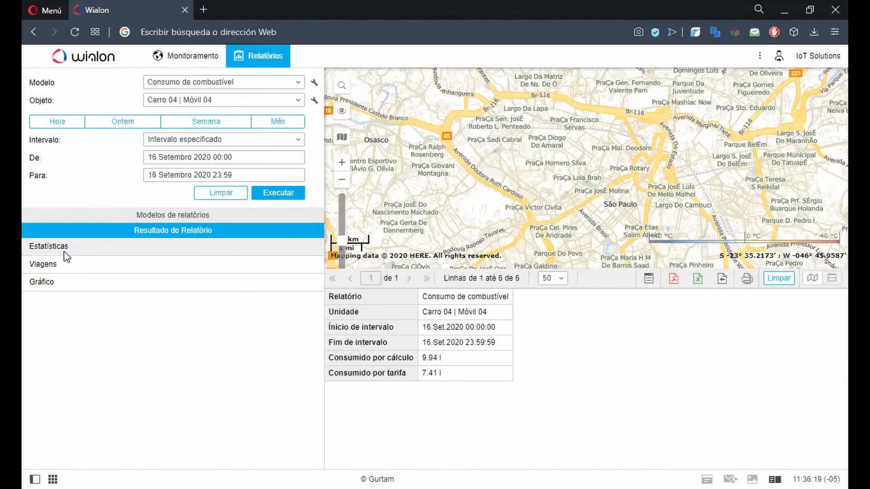
left_click_drag(462, 361, 360, 361)
left_click(368, 382)
left_click_drag(441, 360, 422, 380)
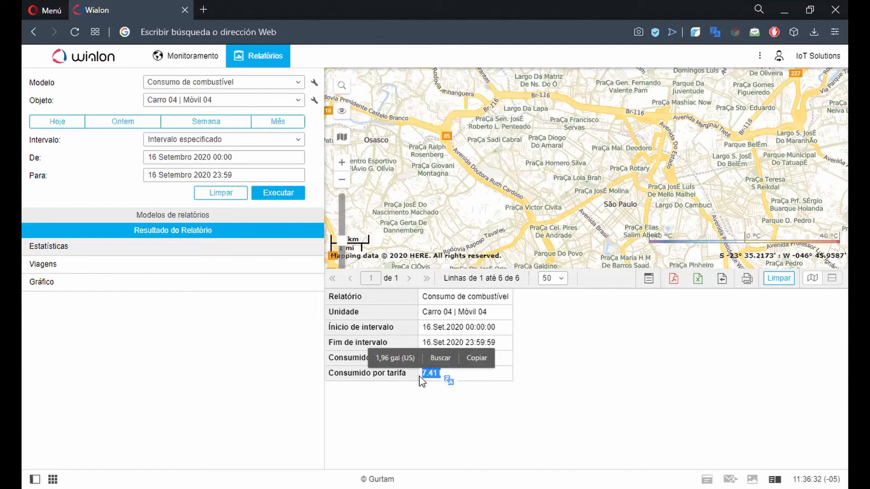
left_click(421, 380)
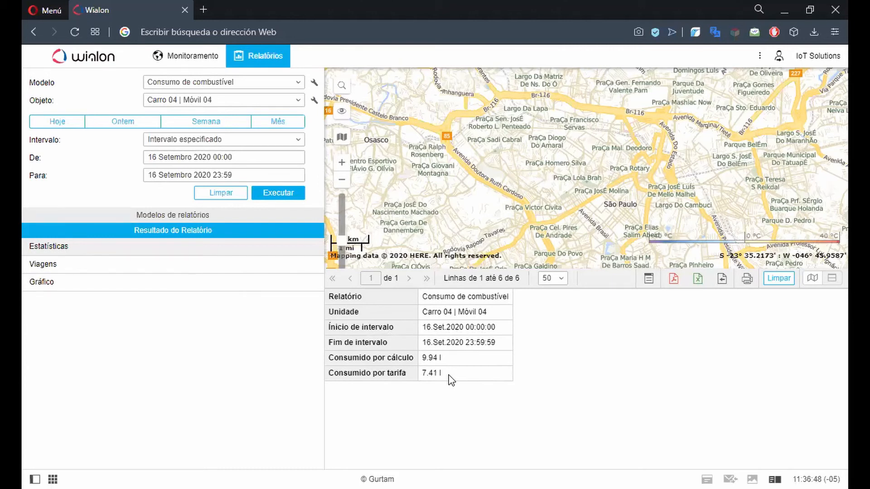
Examine the fuel consumption columns available in the report template's Viagens table, and leave the template's properties without saving
left_click(313, 85)
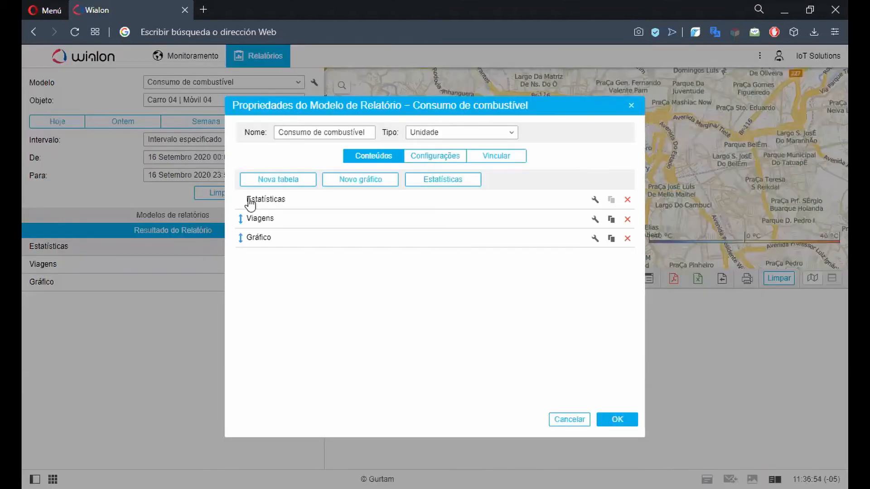
left_click(594, 221)
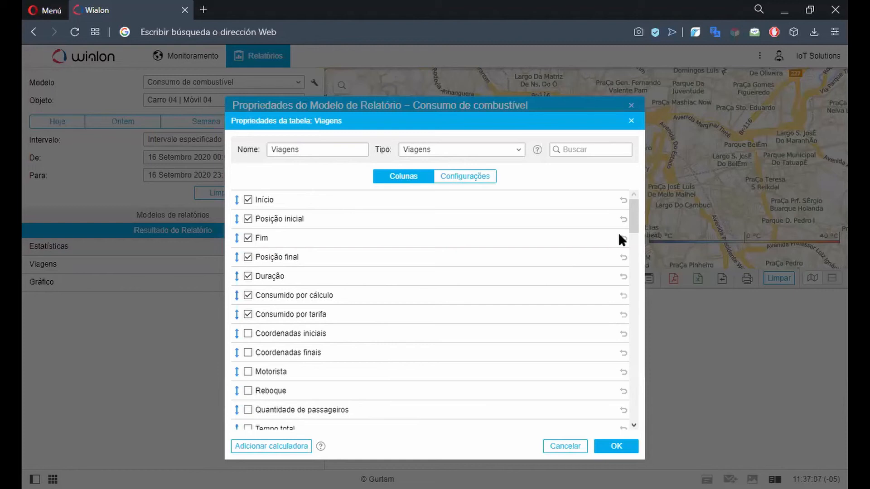
left_click_drag(638, 223, 647, 371)
scroll(301, 331, "down", 5)
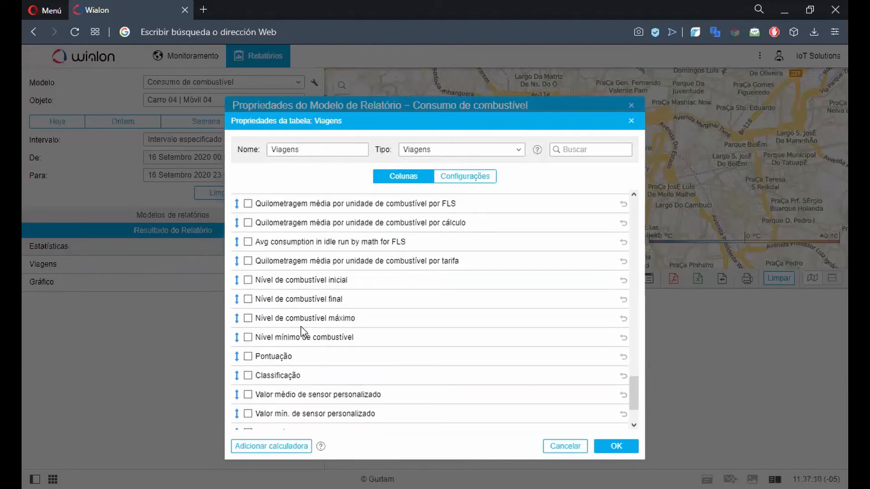
scroll(301, 331, "up", 8)
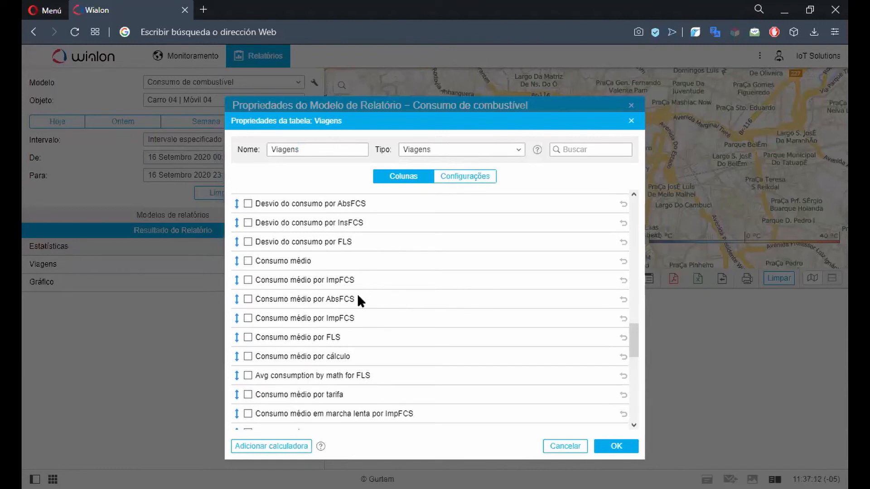
scroll(351, 311, "up", 3)
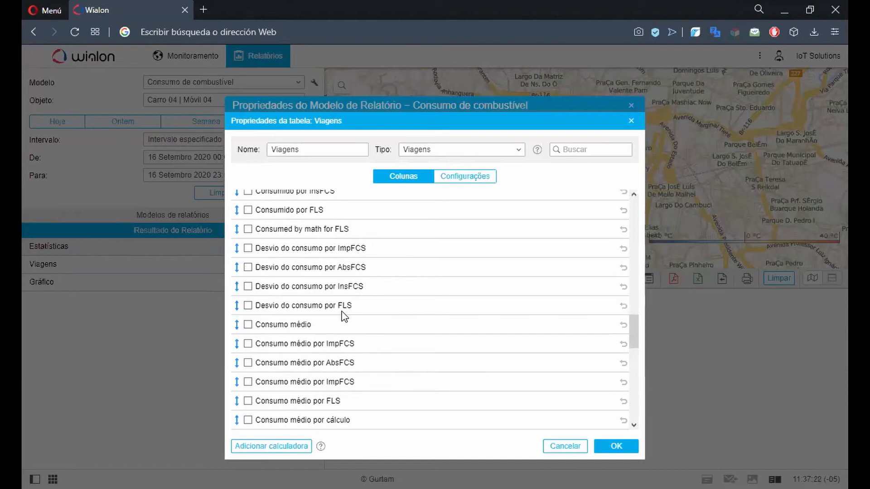
scroll(345, 316, "up", 3)
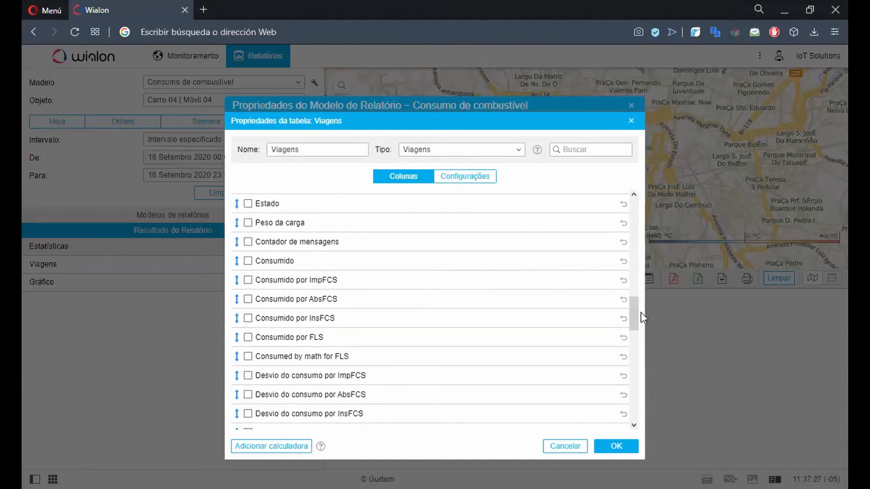
left_click_drag(636, 313, 624, 171)
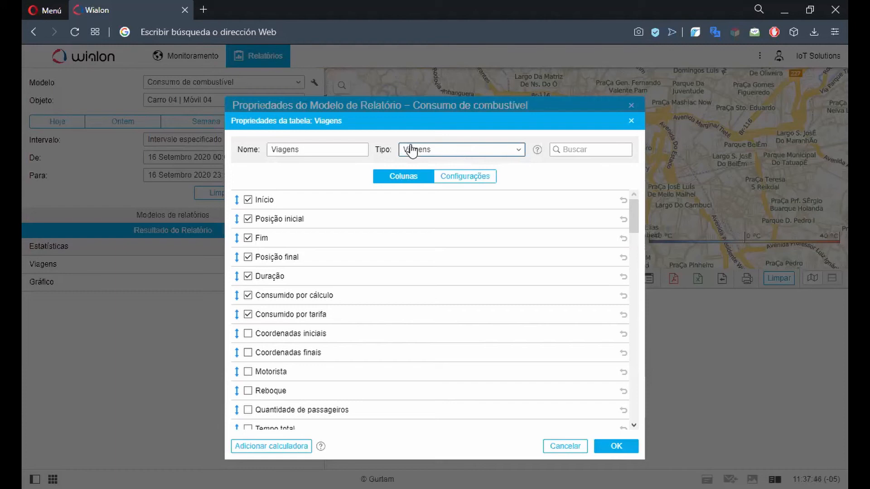
left_click(618, 448)
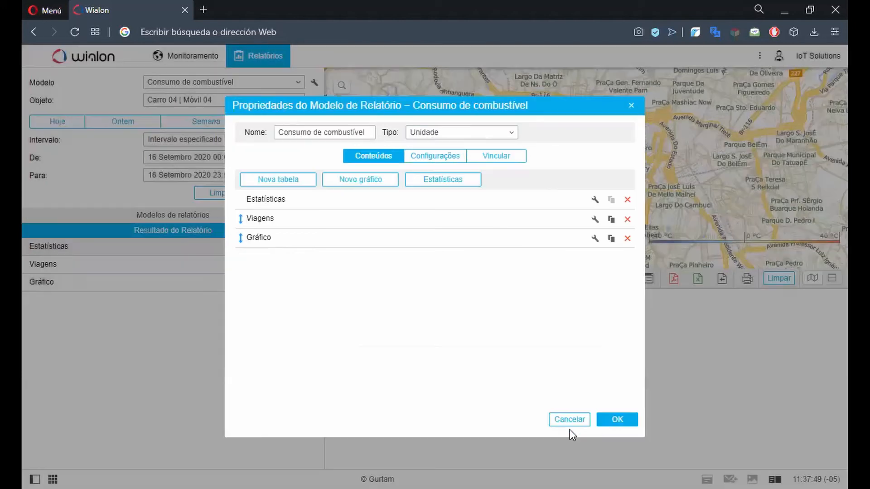
left_click(563, 423)
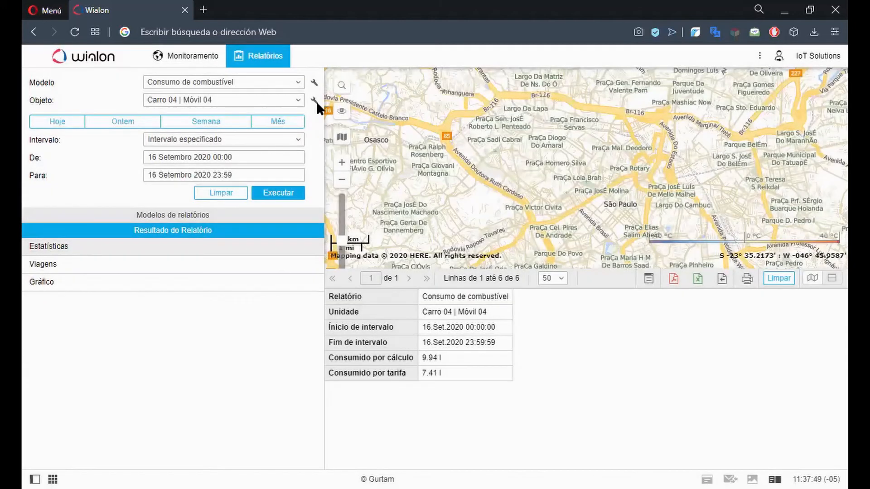
Examine the minimum moving speed and minimum parking time in Carro 04 | Móvil 04's trip detection settings, and close the properties without saving
left_click(316, 101)
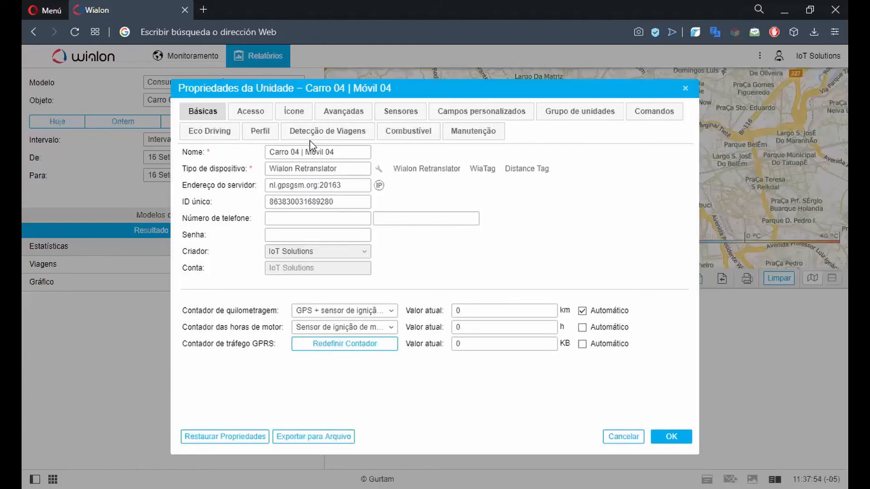
left_click(319, 132)
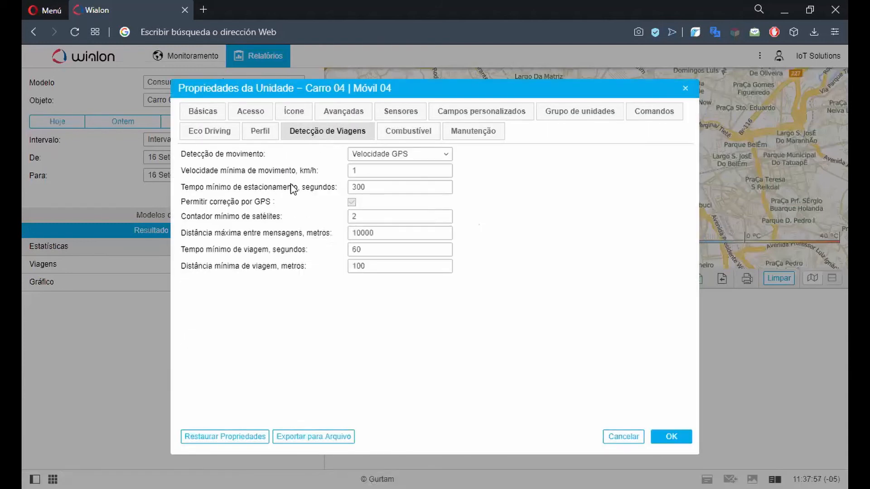
left_click(400, 174)
left_click_drag(400, 175, 58, 192)
left_click_drag(385, 188, 264, 188)
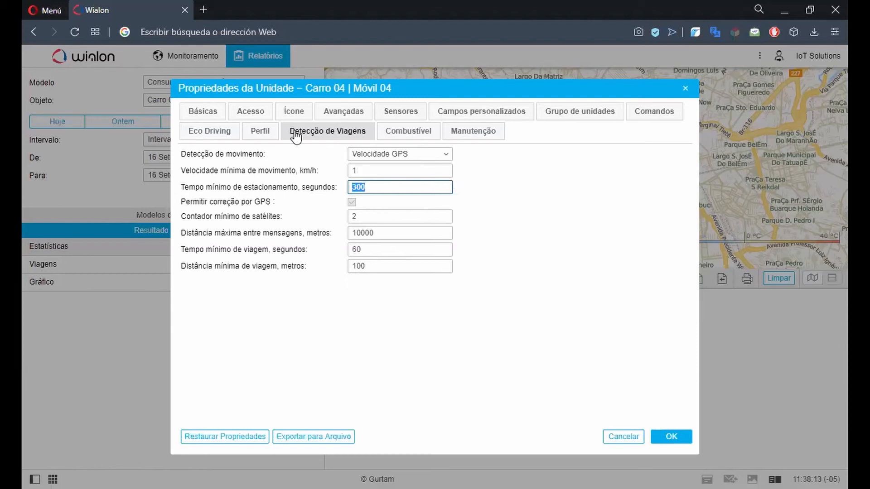
left_click(620, 437)
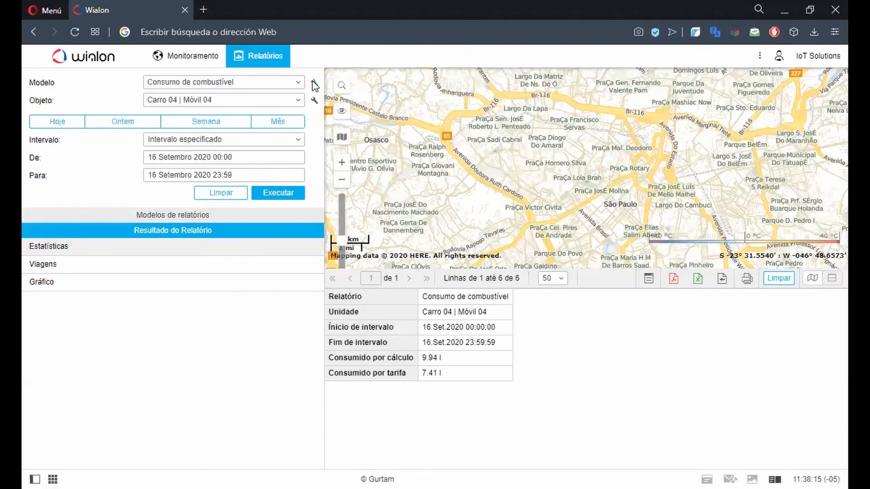
Add a new table of the type Horas de motor to the Consumo de combustível report template
left_click(313, 82)
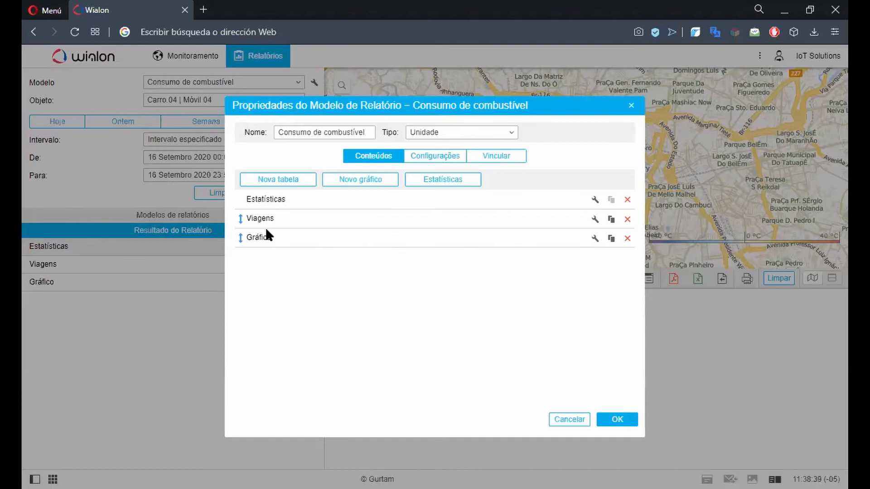
left_click(285, 181)
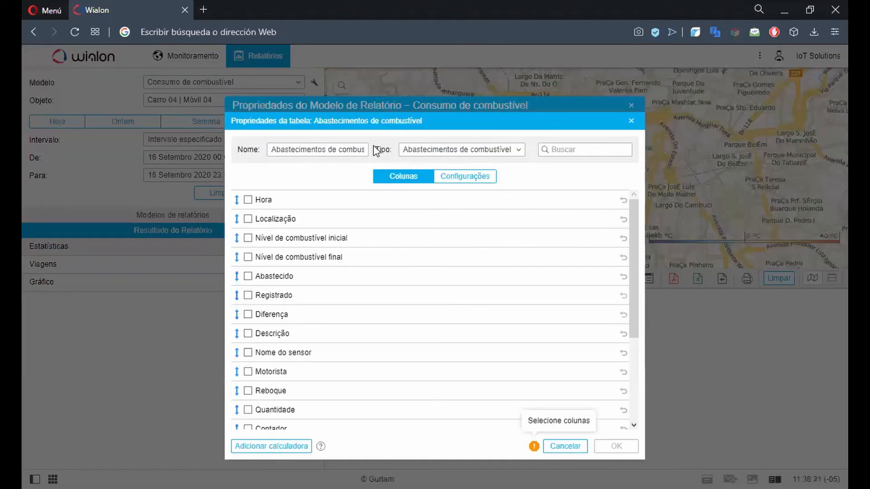
left_click(437, 149)
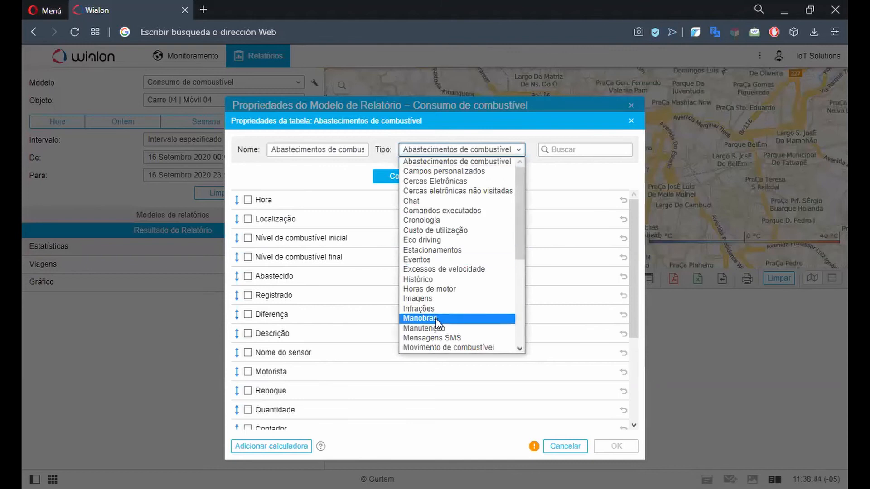
scroll(439, 290, "down", 3)
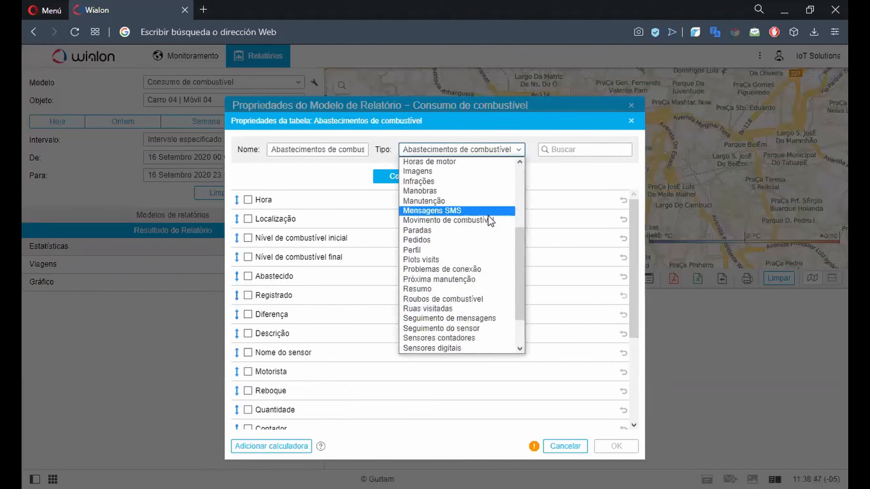
left_click(474, 162)
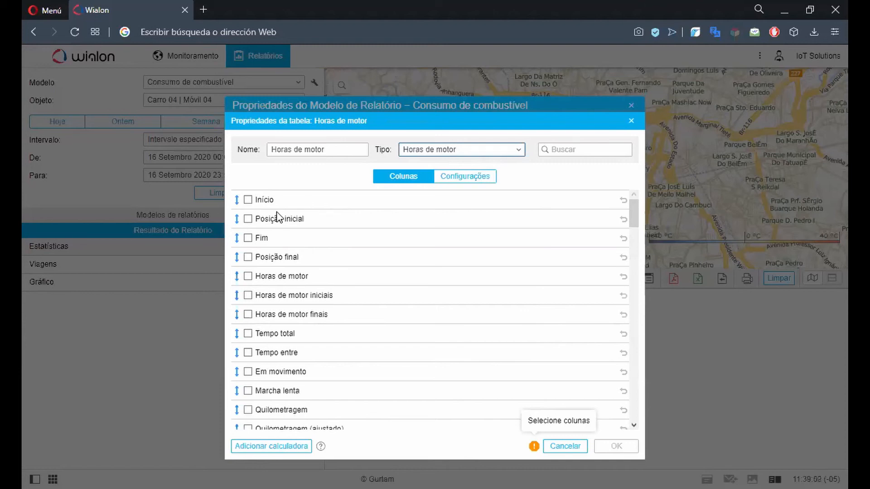
Include the columns Início, Fim, Horas de motor, Em movimento and Marcha lenta in the Horas de motor table
left_click(248, 200)
left_click(248, 239)
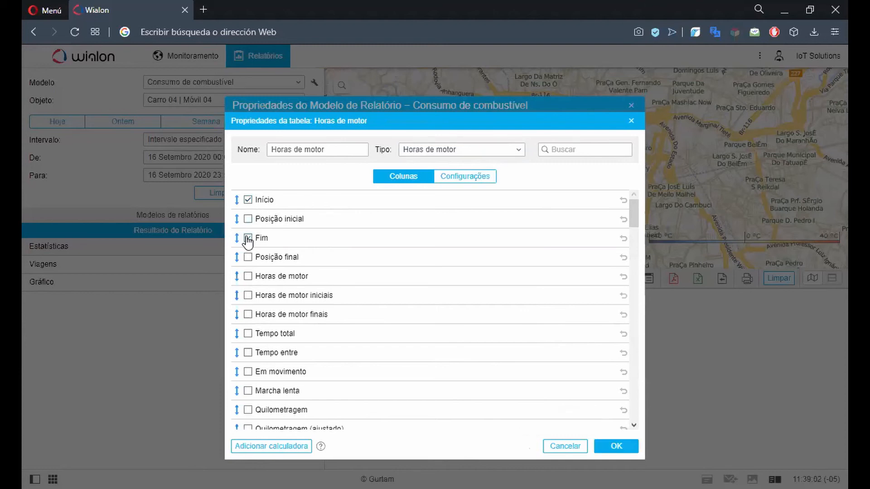
left_click(249, 276)
left_click(248, 374)
left_click(249, 392)
Include the columns Consumido por cálculo and Consumido por tarifa in the Horas de motor table
left_click_drag(635, 210, 642, 285)
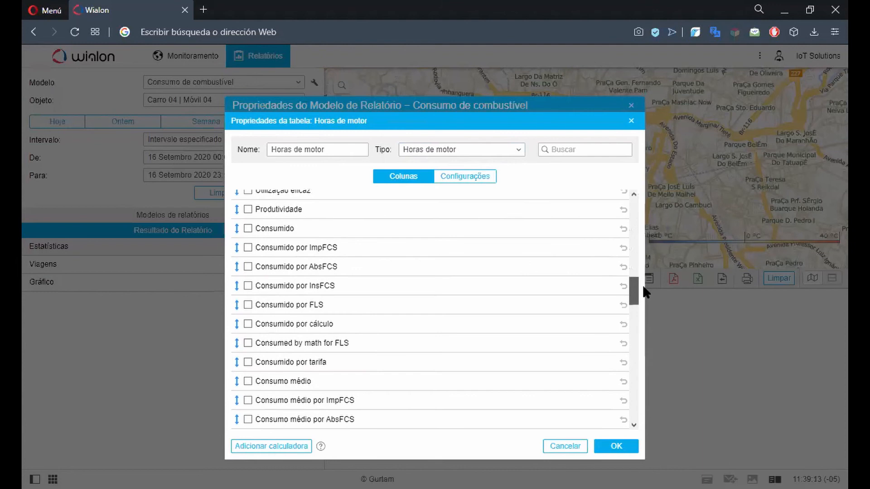
scroll(412, 320, "down", 2)
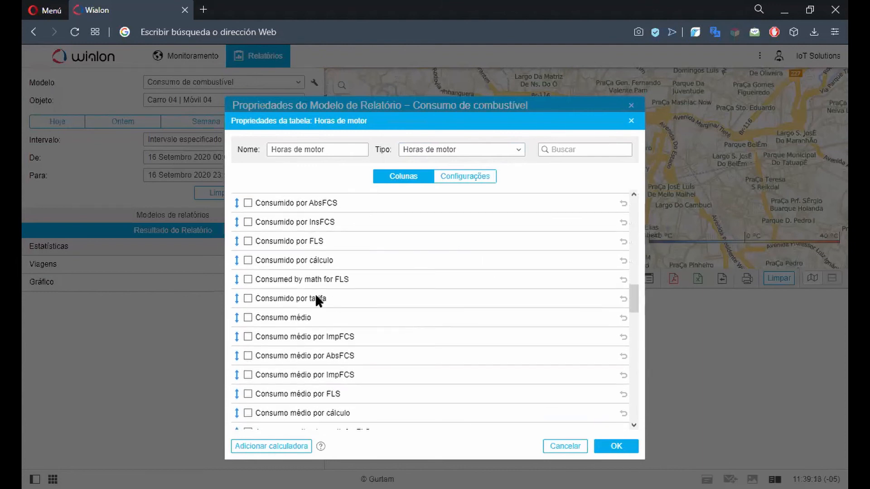
left_click(248, 261)
left_click(248, 298)
Include the columns Consumido por cálculo em marcha lenta and Consumido por tarifa em marcha lenta in the Horas de motor table
scroll(276, 305, "down", 4)
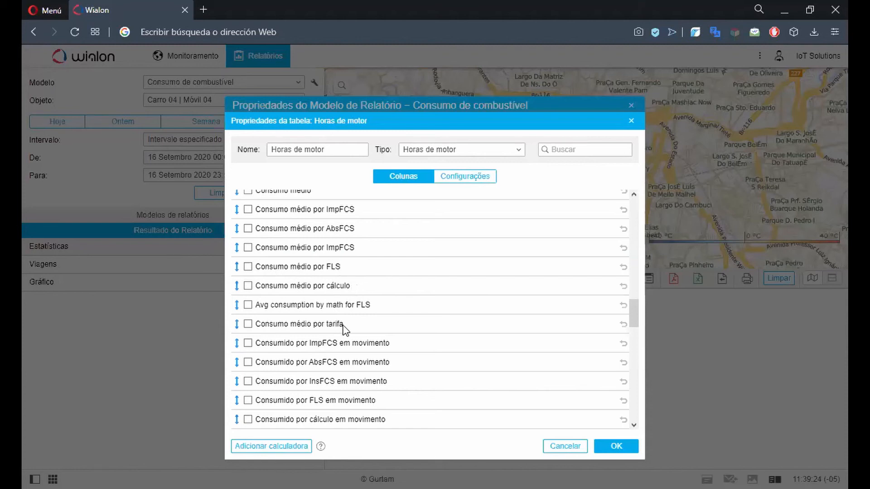
scroll(343, 327, "down", 3)
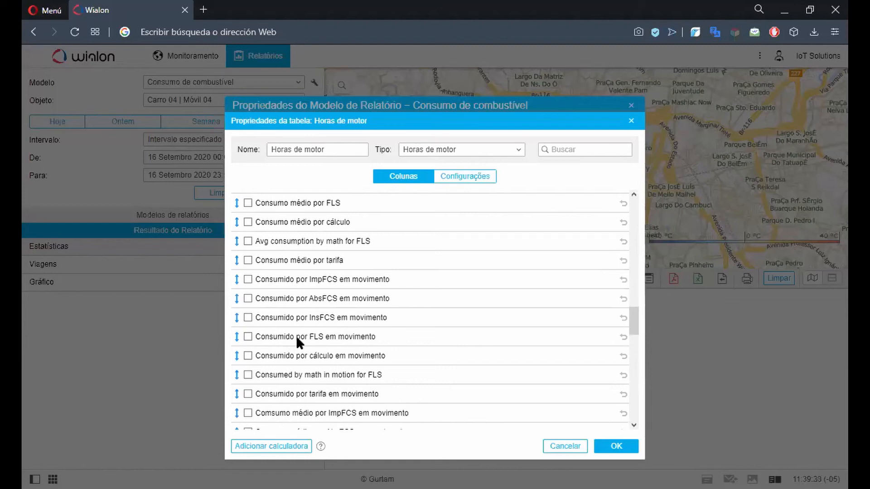
scroll(293, 243, "down", 3)
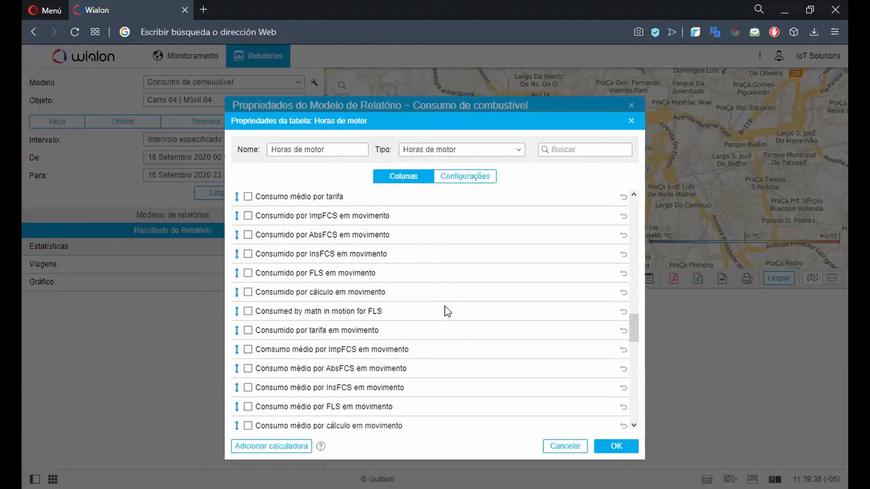
scroll(302, 313, "down", 3)
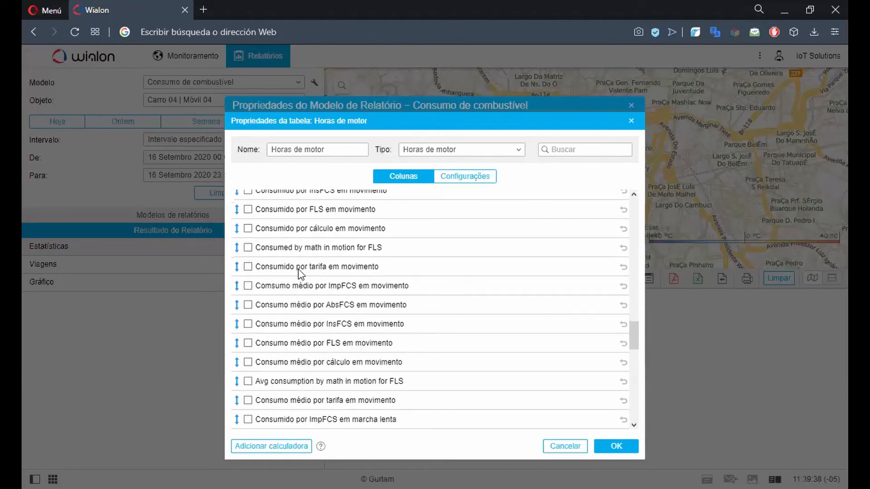
scroll(290, 292, "down", 3)
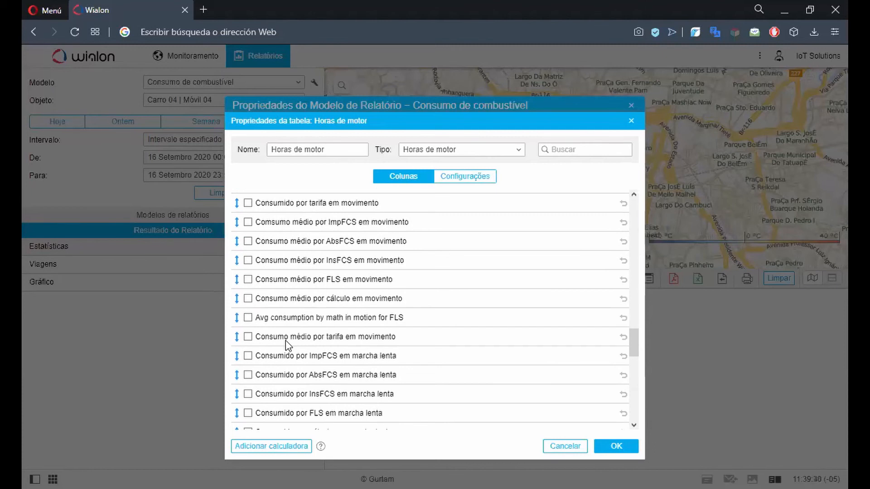
scroll(285, 345, "down", 3)
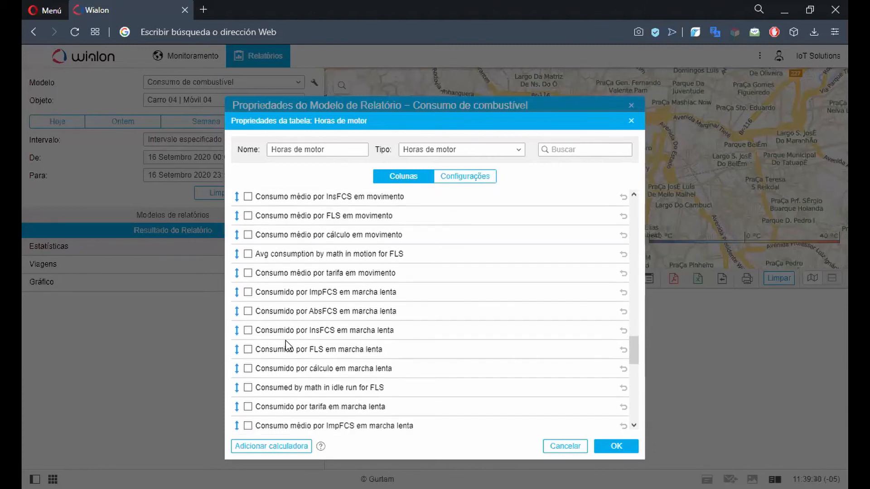
left_click(248, 369)
left_click(248, 406)
scroll(248, 376, "down", 6)
scroll(249, 376, "down", 15)
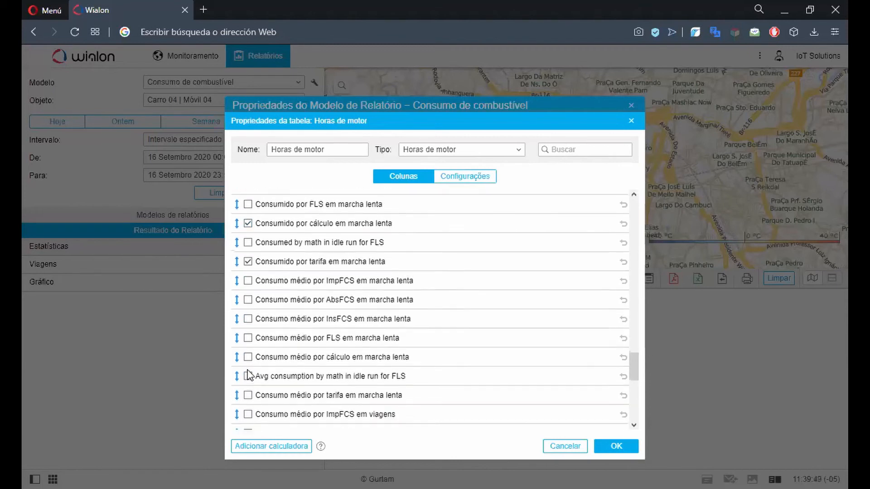
Include the columns Consumido por cálculo em movimento and Consumido por tarifa em movimento in the Horas de motor table
scroll(248, 375, "up", 8)
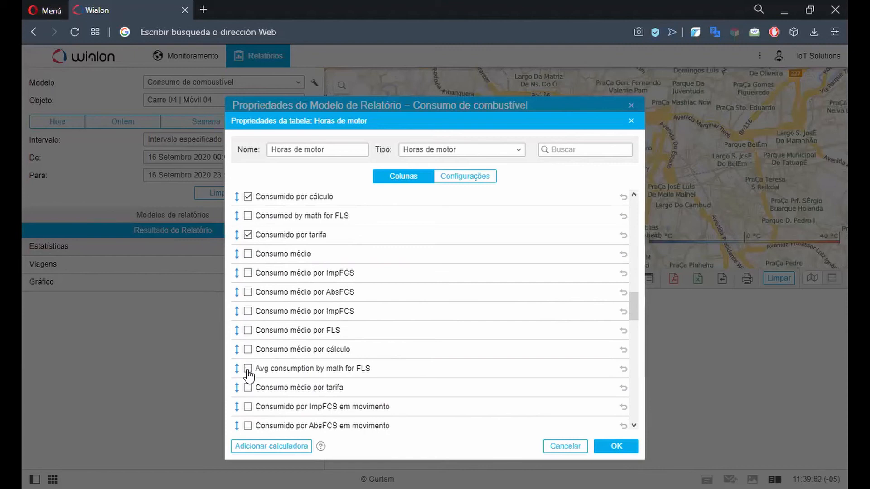
scroll(248, 375, "down", 5)
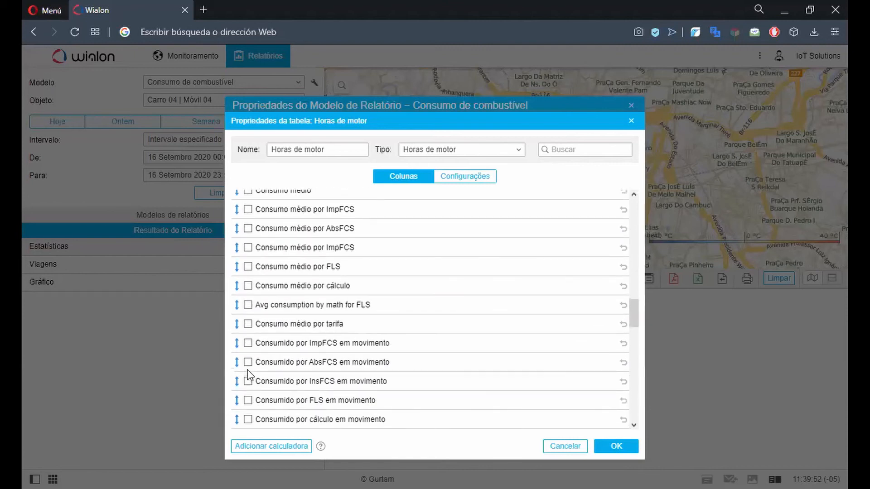
scroll(248, 376, "down", 2)
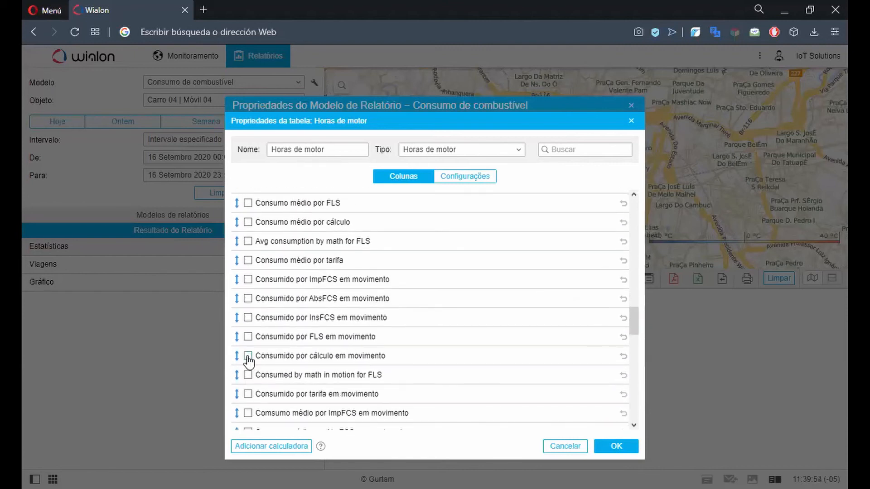
left_click(248, 357)
left_click(249, 394)
Add a grouping by Data in the settings of the Horas de motor table
left_click(461, 180)
left_click(297, 268)
left_click(298, 266)
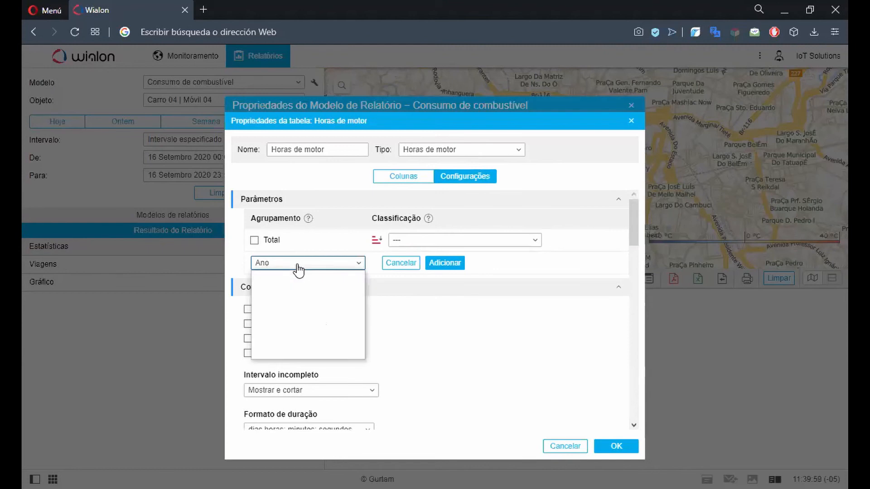
left_click(301, 334)
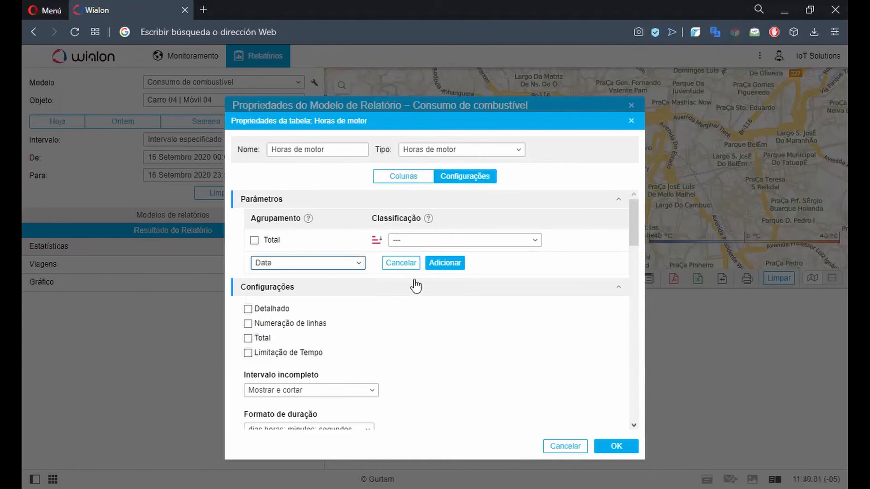
left_click(444, 264)
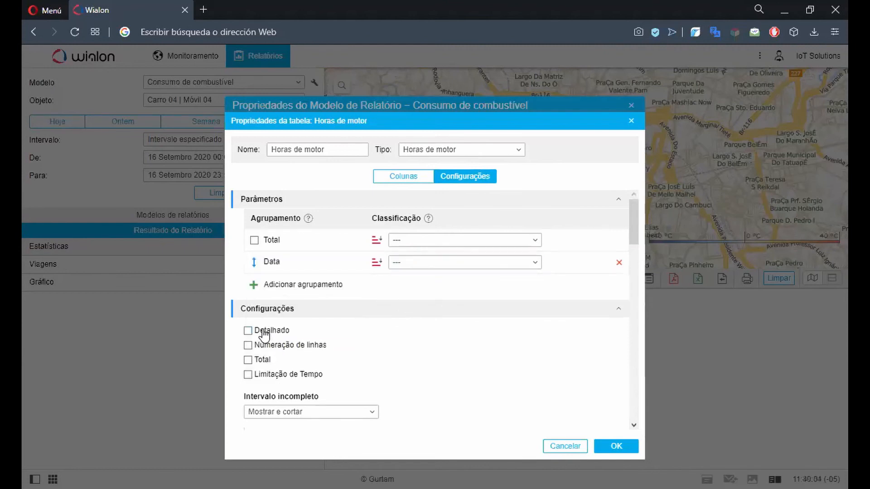
Enable Detalhado, Numeração de linhas and Total for the Horas de motor table and confirm its properties
left_click(271, 331)
left_click(275, 347)
left_click(266, 361)
left_click(617, 444)
Place the Horas de motor table between Viagens and Gráfico, and save the report template
left_click_drag(240, 257, 241, 239)
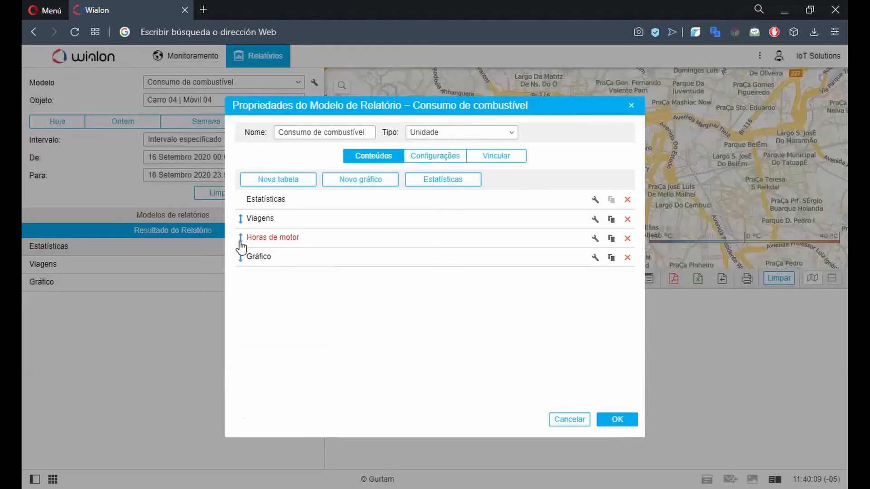
left_click(621, 421)
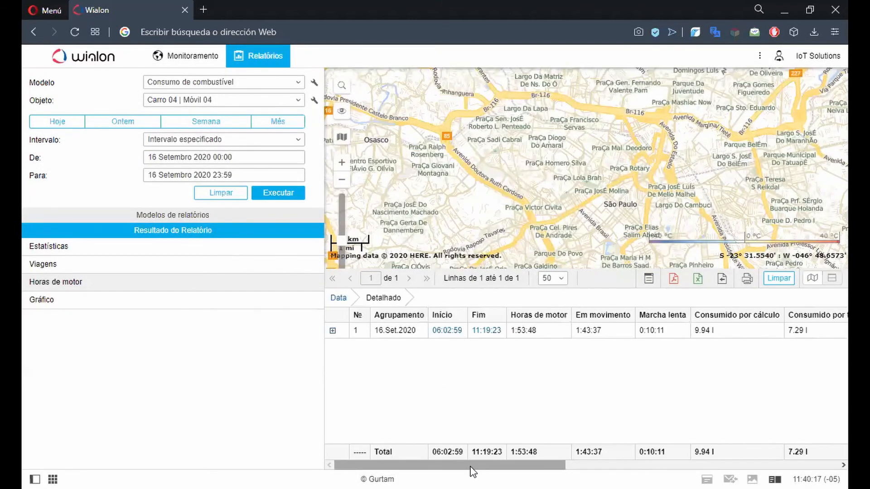
Examine the Horas de motor, Em movimento and Marcha lenta durations in the Horas de motor results
left_click_drag(472, 467, 497, 469)
left_click_drag(485, 333, 465, 334)
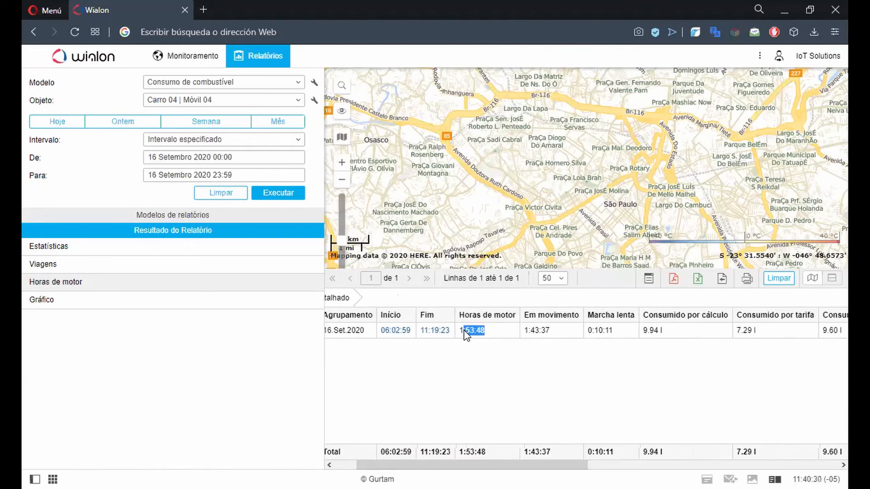
left_click_drag(465, 335, 465, 335)
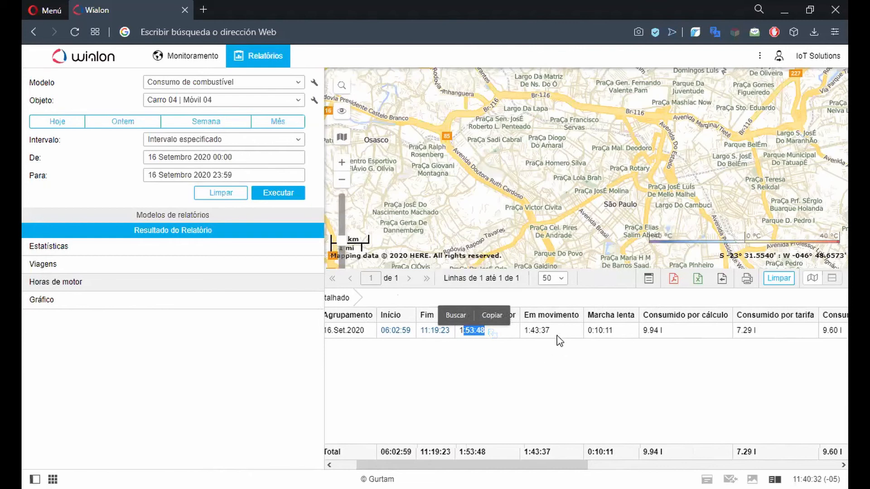
left_click_drag(559, 337, 523, 332)
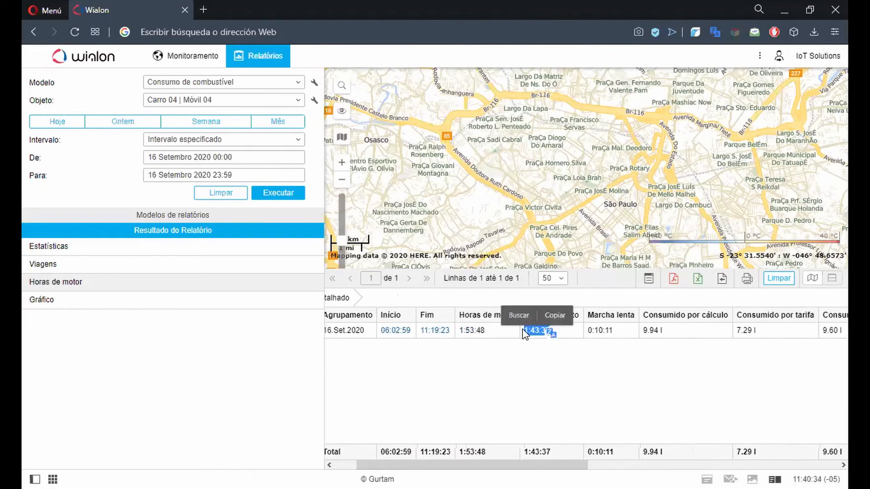
left_click_drag(640, 336, 585, 330)
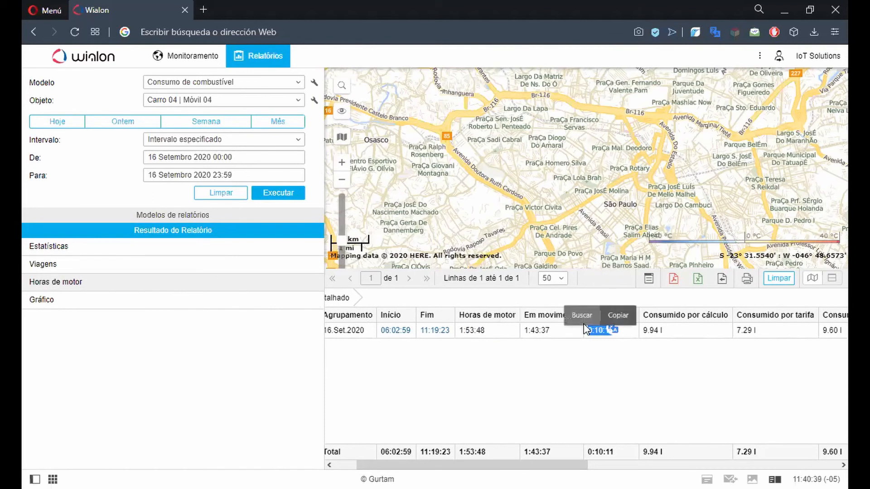
Compare the Consumido por cálculo and Consumido por tarifa values in the Horas de motor results
left_click_drag(562, 465, 630, 453)
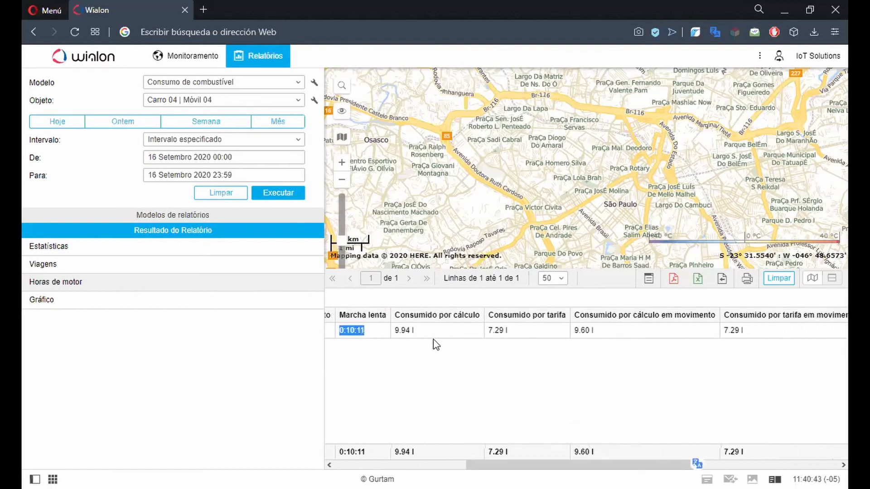
left_click_drag(416, 330, 393, 327)
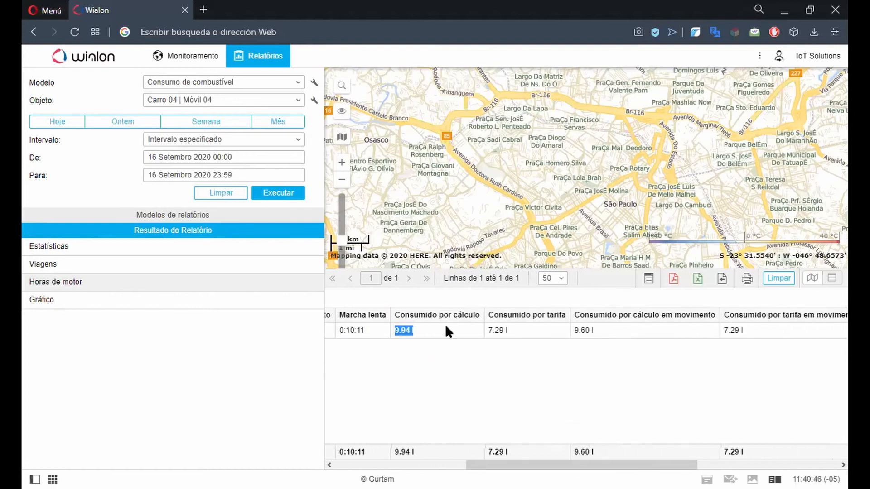
left_click_drag(537, 467, 526, 452)
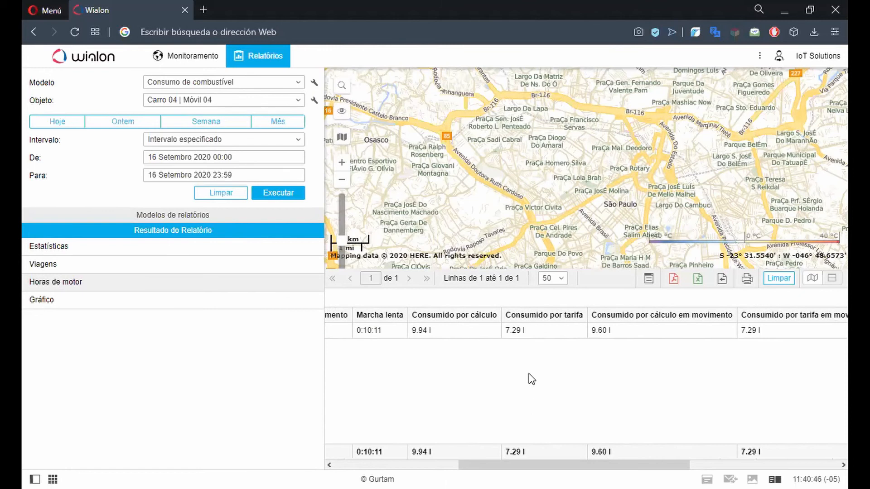
left_click_drag(526, 330, 501, 333)
left_click_drag(583, 316, 509, 319)
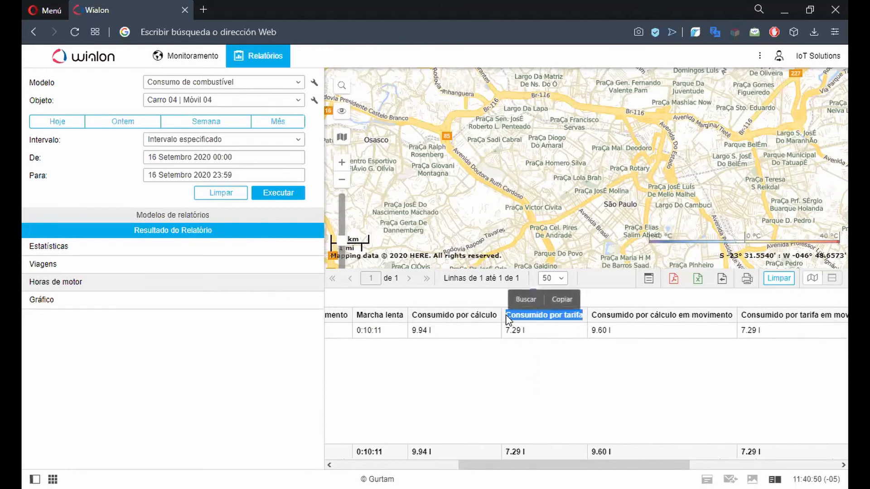
left_click(508, 319)
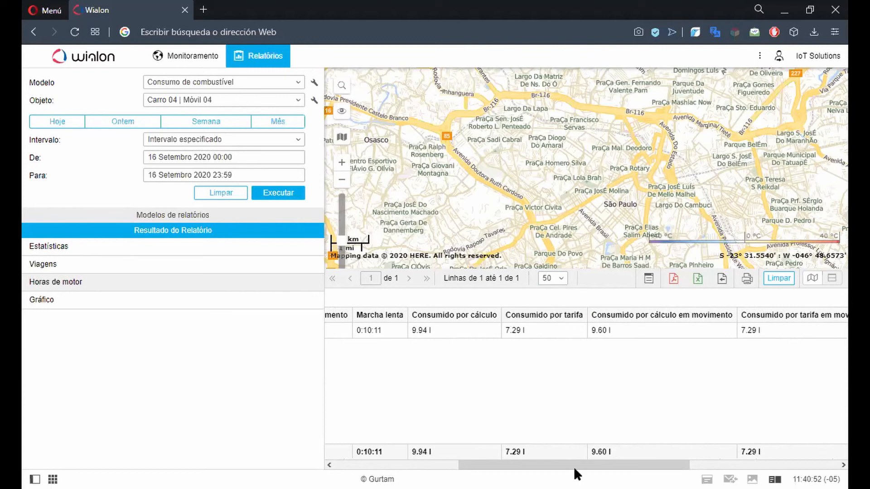
Check the fuel consumed in motion and in idle run, by calculation and by rate, in the Horas de motor results
left_click_drag(577, 459, 673, 466)
left_click_drag(392, 331, 374, 336)
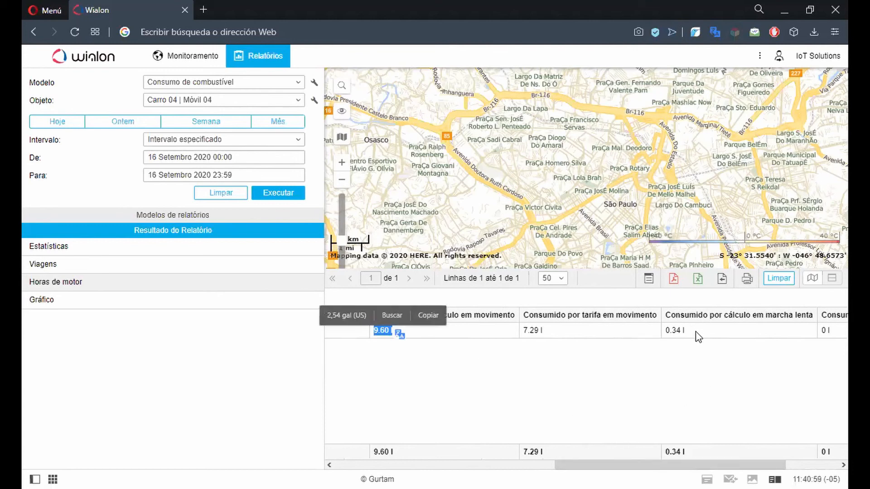
left_click_drag(695, 331, 663, 330)
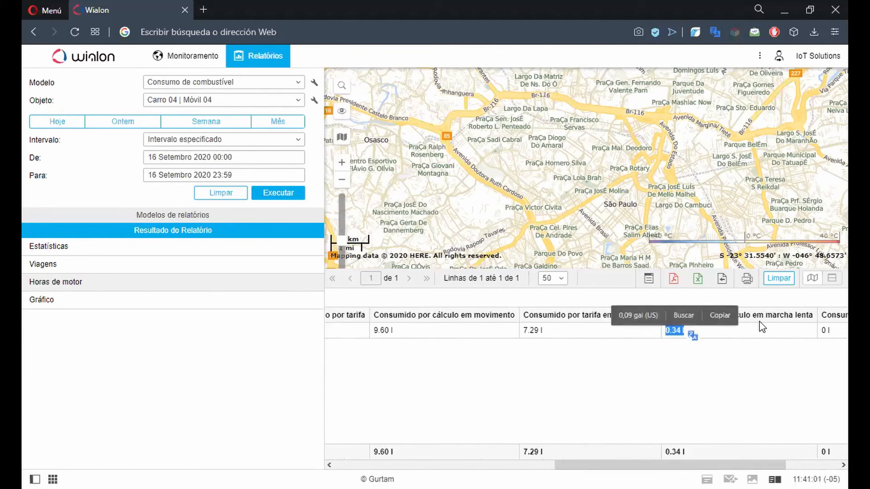
left_click_drag(653, 468, 742, 469)
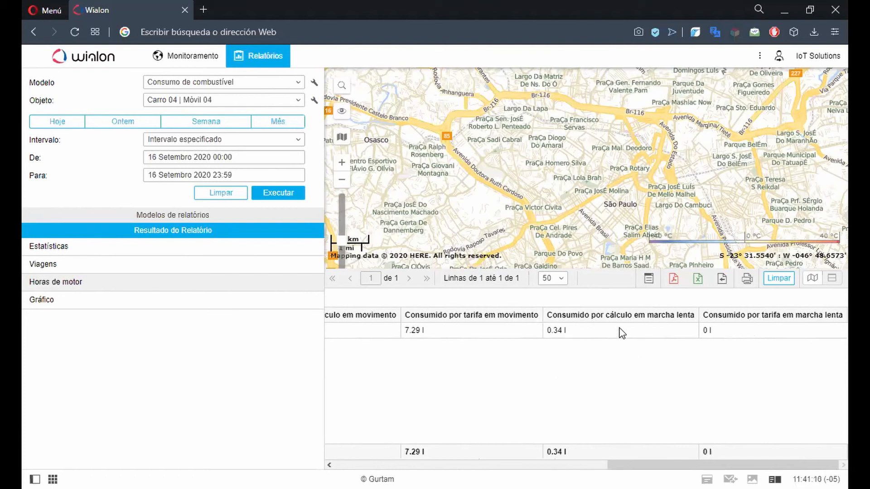
Review the Consumido por cálculo value against the engine hours in the Horas de motor results
left_click_drag(633, 465, 292, 459)
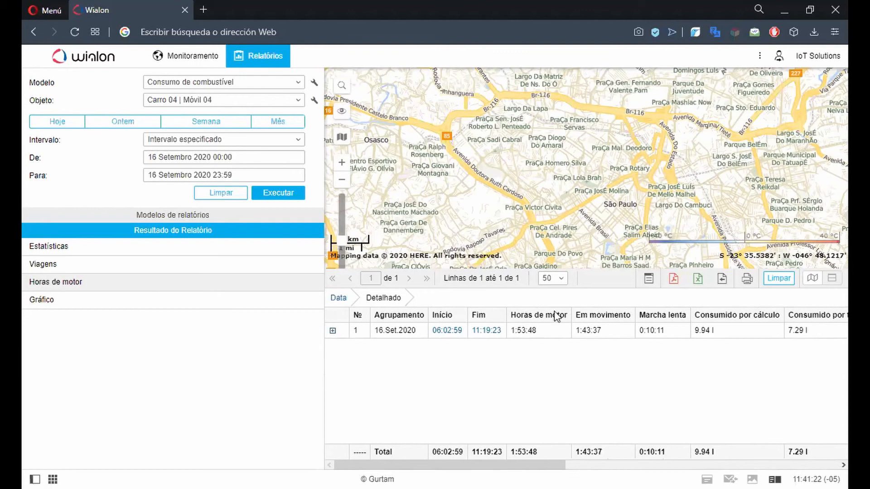
left_click_drag(494, 468, 556, 467)
left_click_drag(610, 311, 571, 333)
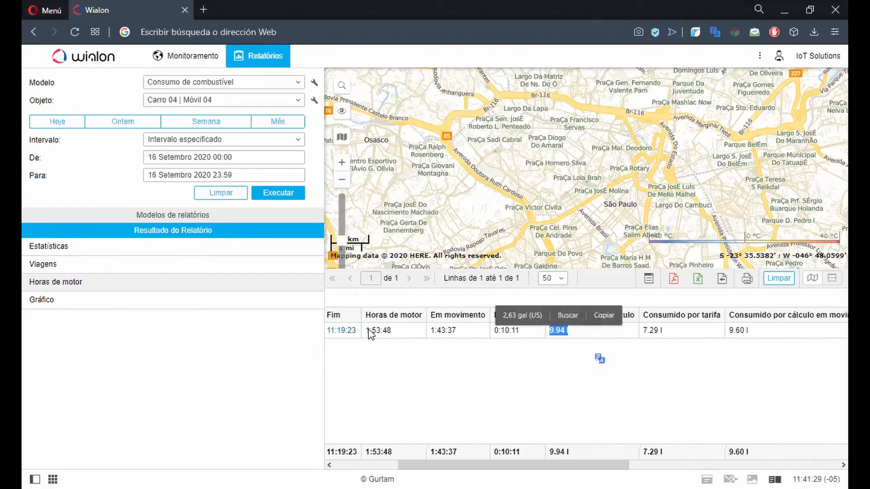
left_click(599, 328)
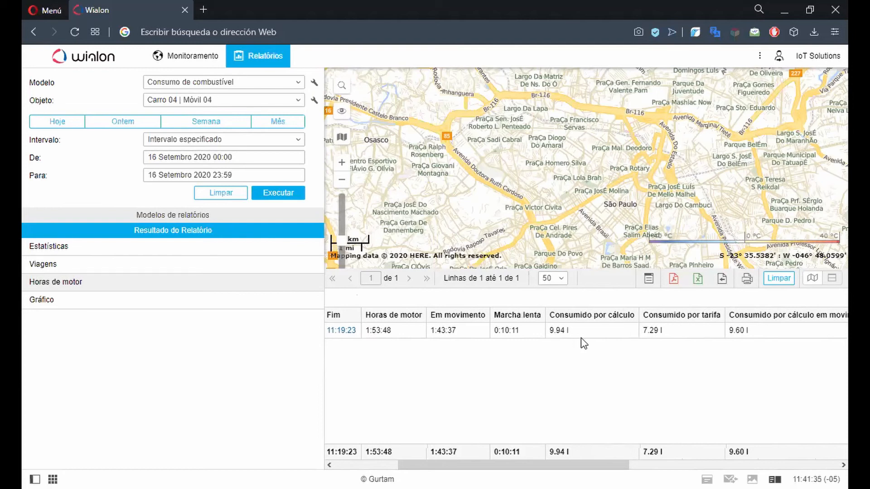
left_click(639, 333)
Start a custom calculator column in the template's Horas de motor table with the formula C5*const4.5, based on Consumido por cálculo
left_click(317, 83)
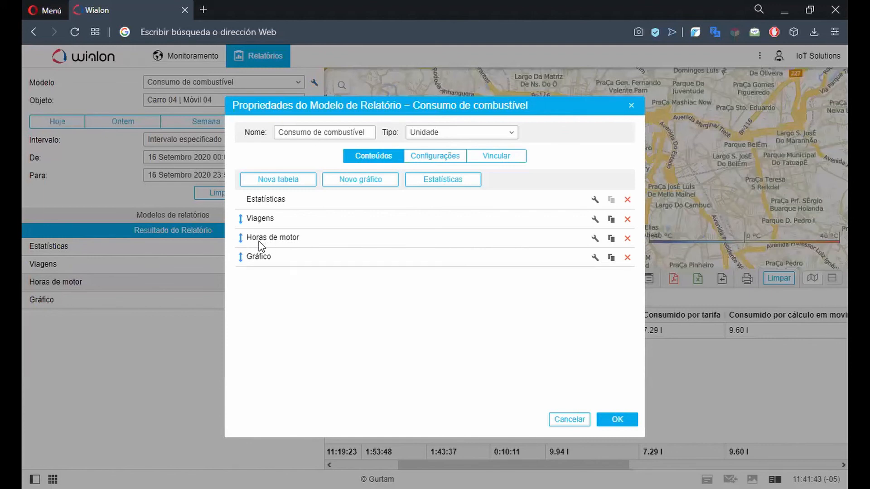
left_click(595, 238)
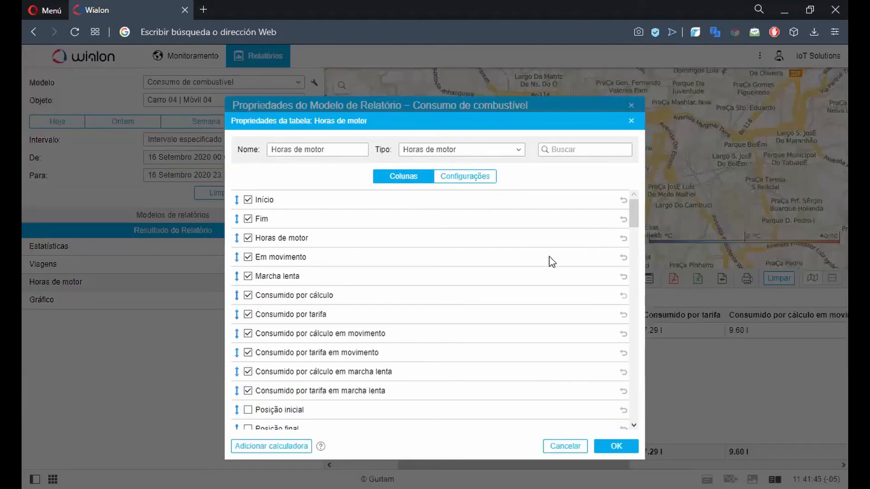
left_click(278, 447)
left_click(274, 388)
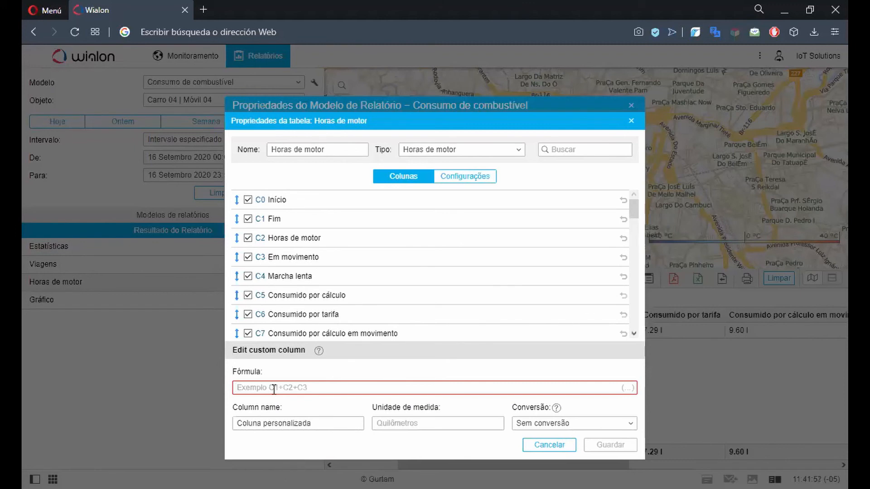
scroll(283, 316, "down", 2)
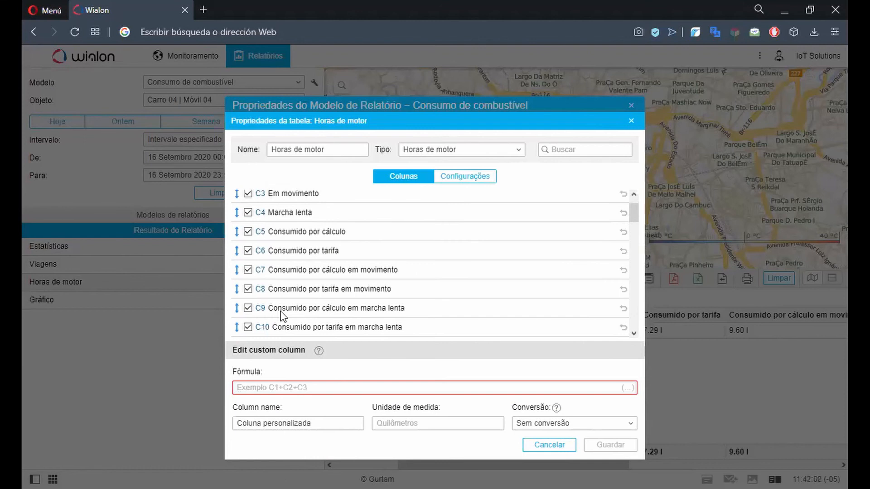
left_click(264, 233)
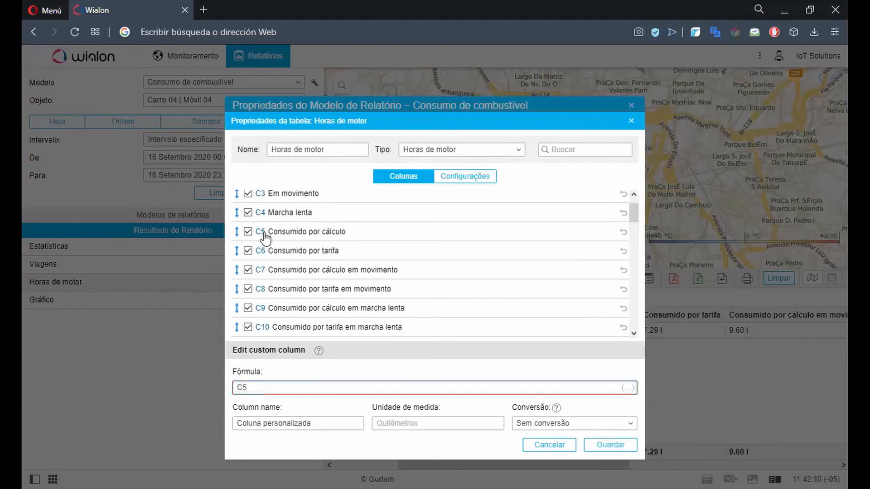
type("*")
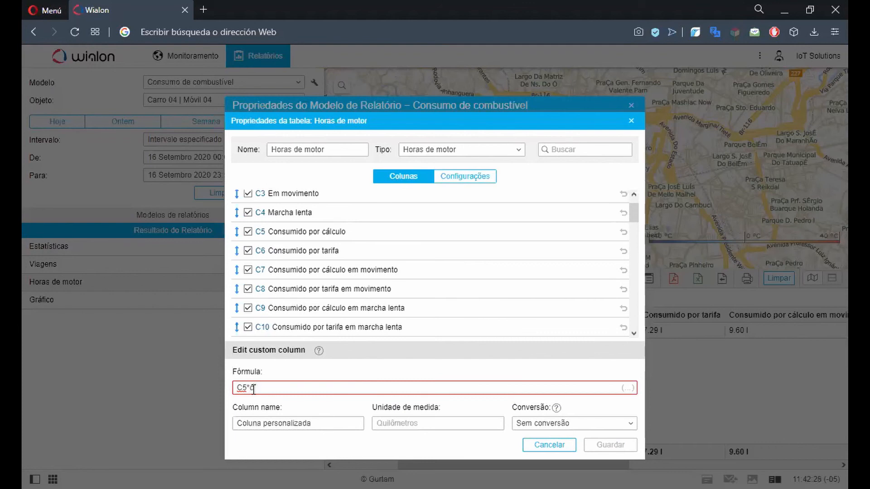
type("4.5")
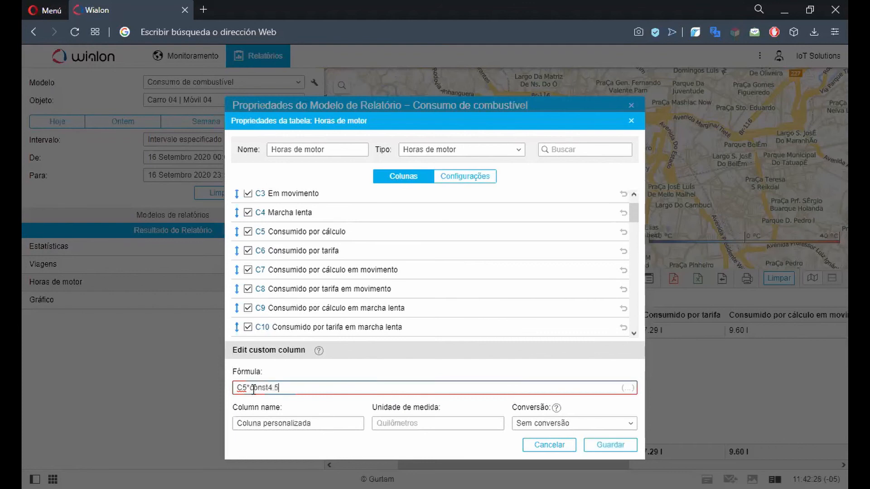
left_click_drag(267, 389, 281, 391)
Set the custom column's unit of measure to R$ and save the column
left_click(388, 423)
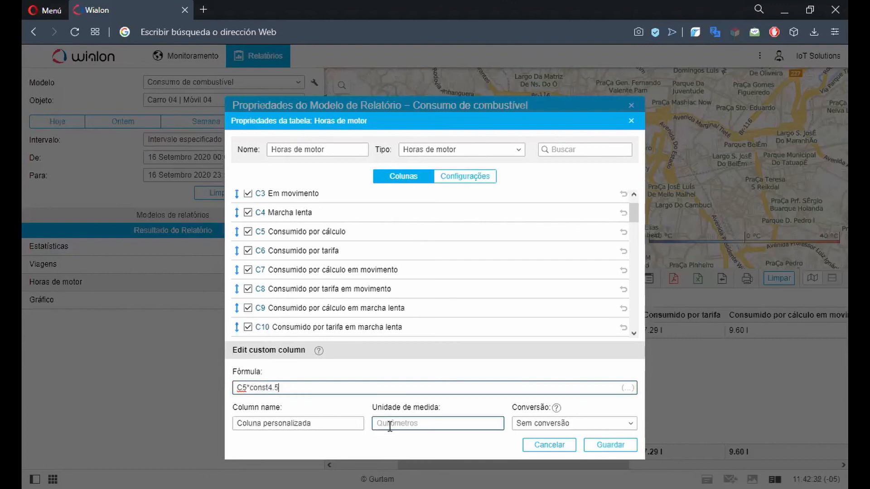
left_click(370, 406)
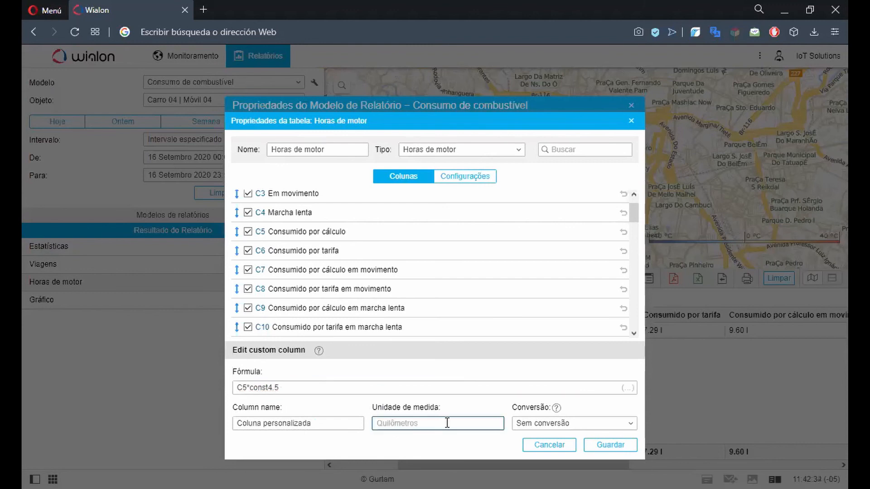
left_click(451, 426)
type("R$")
left_click_drag(451, 428, 327, 425)
left_click(608, 445)
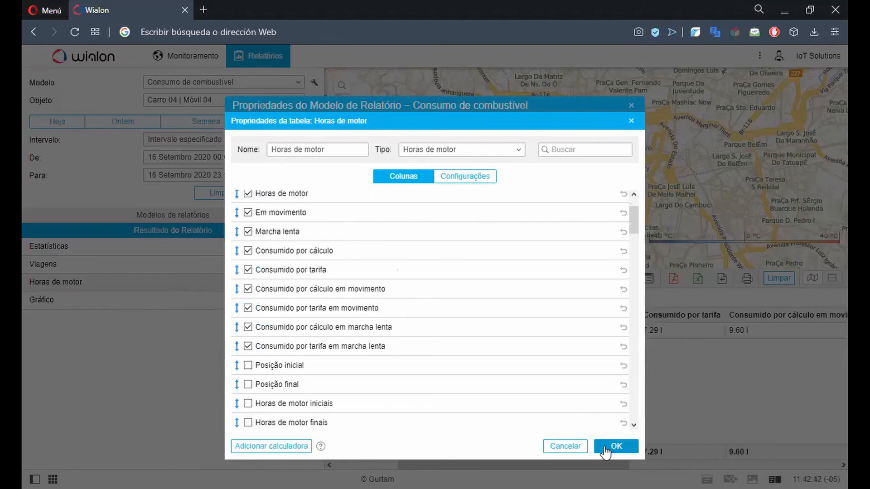
Move the custom column directly below Consumido por cálculo in the Horas de motor column list
scroll(401, 388, "up", 2)
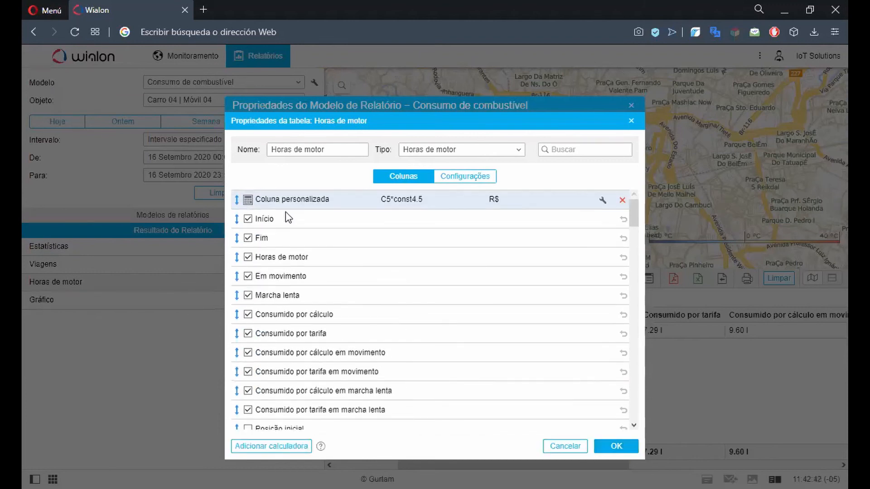
left_click_drag(236, 201, 250, 314)
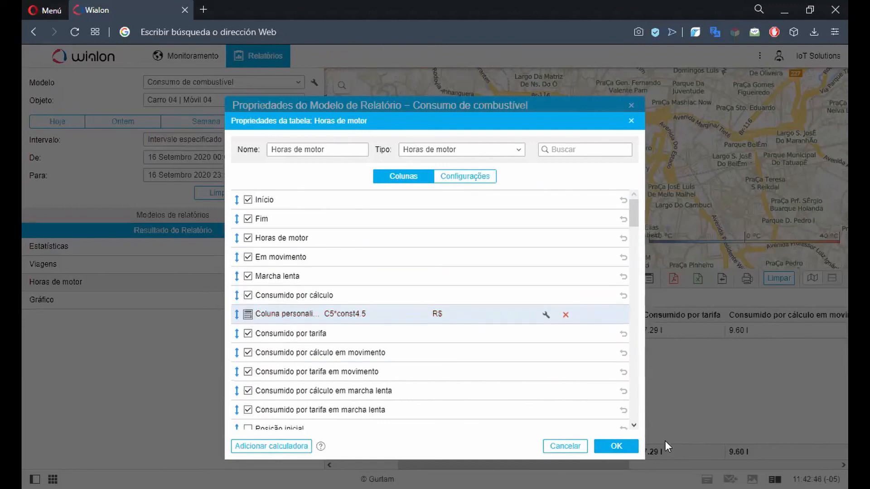
Save the table and template changes, rerun the report and compare the R$ custom column with Consumido por cálculo in Horas de motor
left_click(618, 446)
left_click(628, 422)
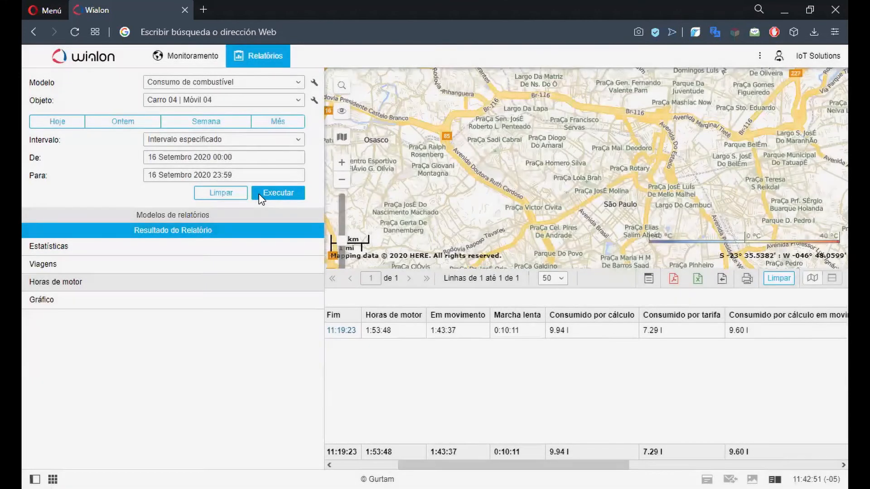
left_click(259, 194)
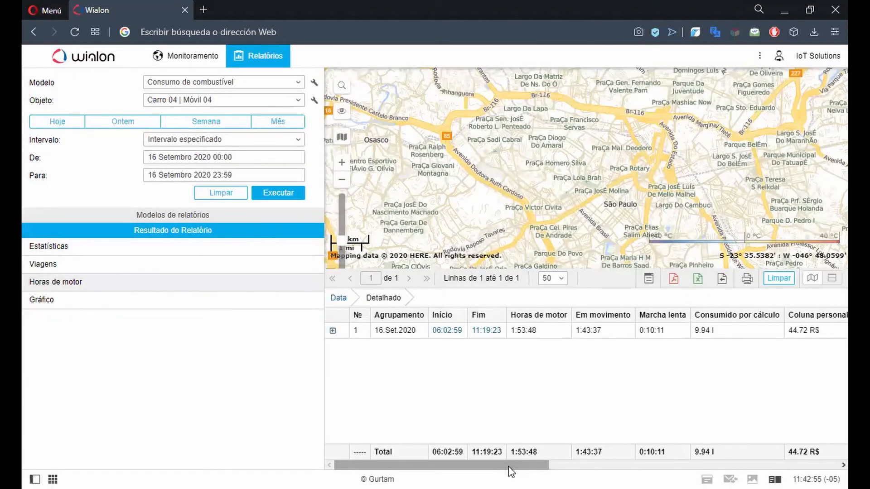
left_click_drag(509, 467, 583, 469)
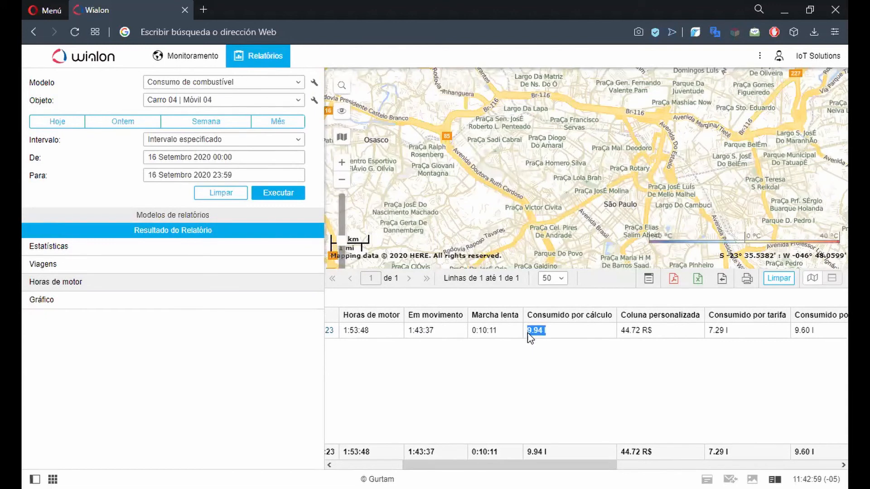
left_click_drag(653, 331, 622, 334)
left_click(636, 332)
Open the report's Gráfico result and examine the Consumo de combustível por cálculo curve over the day's active hours
left_click(271, 305)
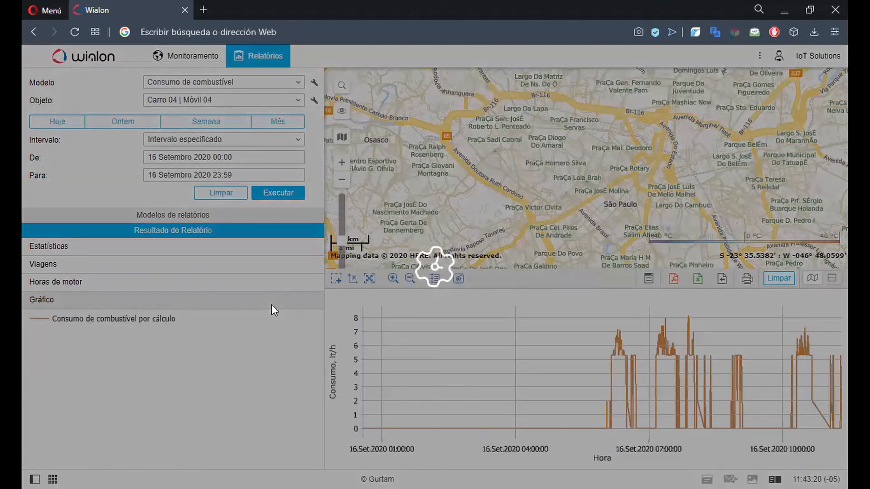
scroll(540, 417, "up", 4)
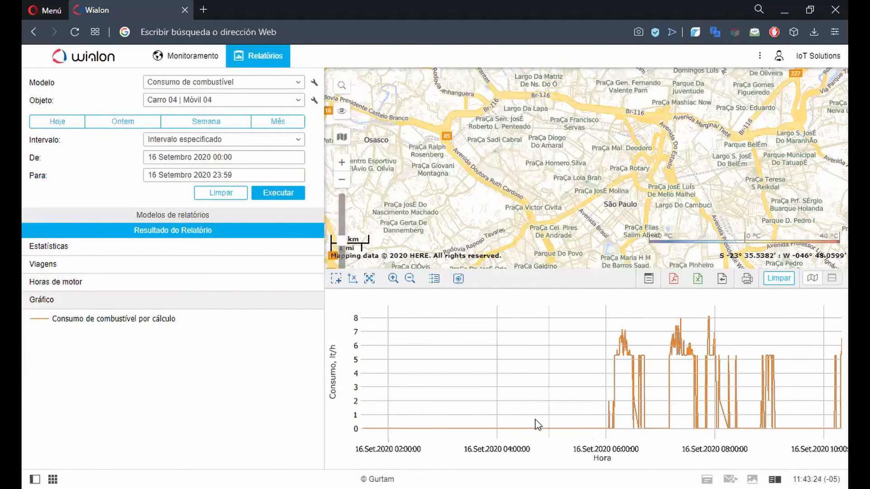
scroll(549, 404, "down", 1)
left_click_drag(550, 404, 400, 426)
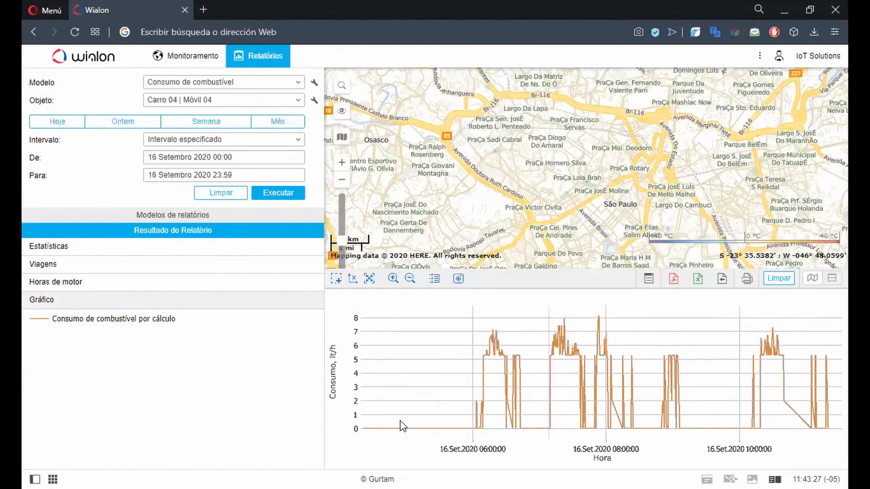
Open the Consumo de combustível template's properties and look through the fuel consumption data offered for a new chart
left_click(315, 82)
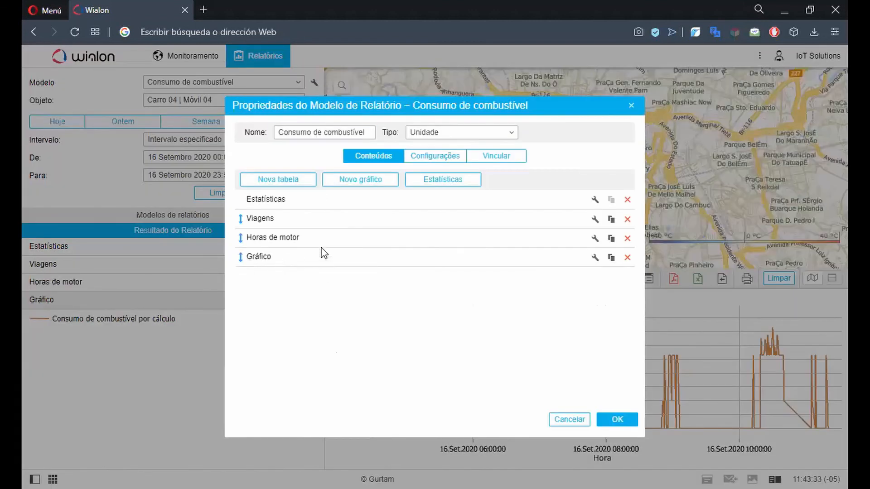
left_click(355, 186)
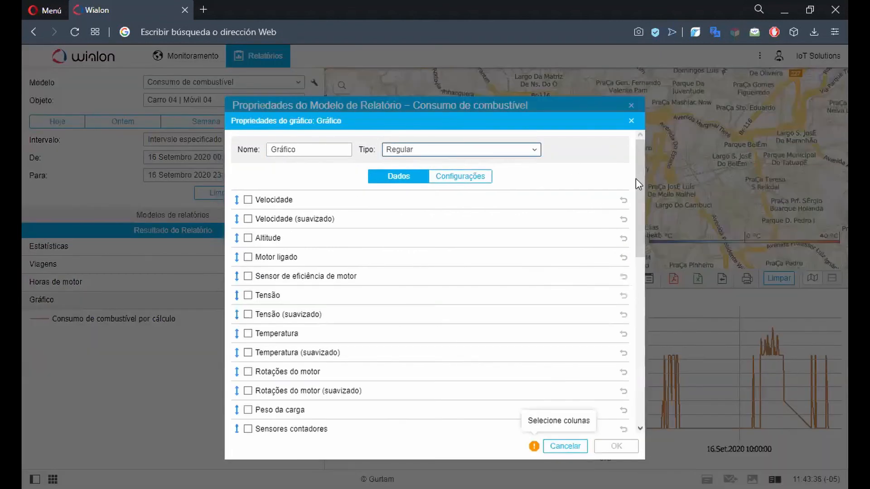
left_click_drag(643, 183, 640, 344)
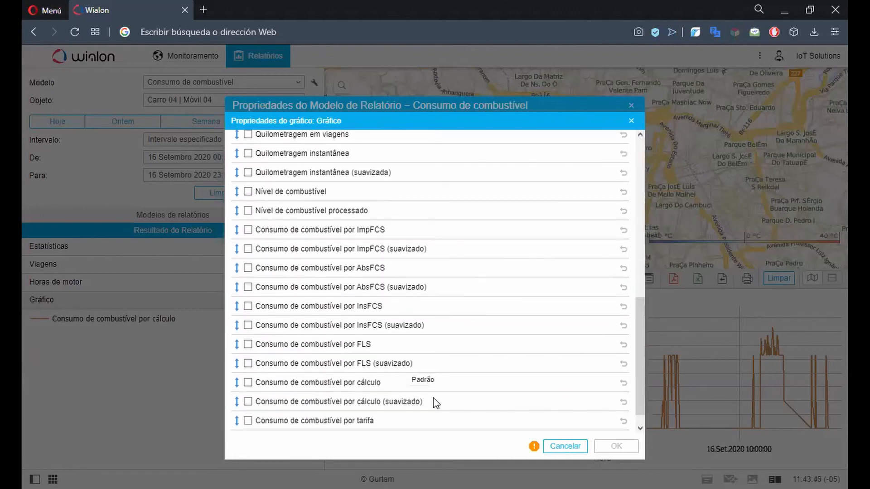
left_click(554, 447)
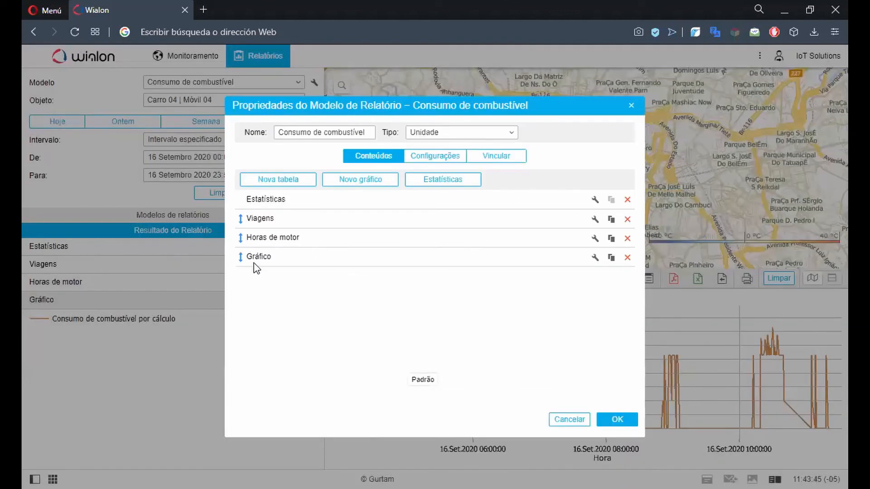
Enable the Viagens, Estacionamentos and Paradas backgrounds in the existing Gráfico chart's settings
left_click(595, 258)
scroll(597, 262, "up", 10)
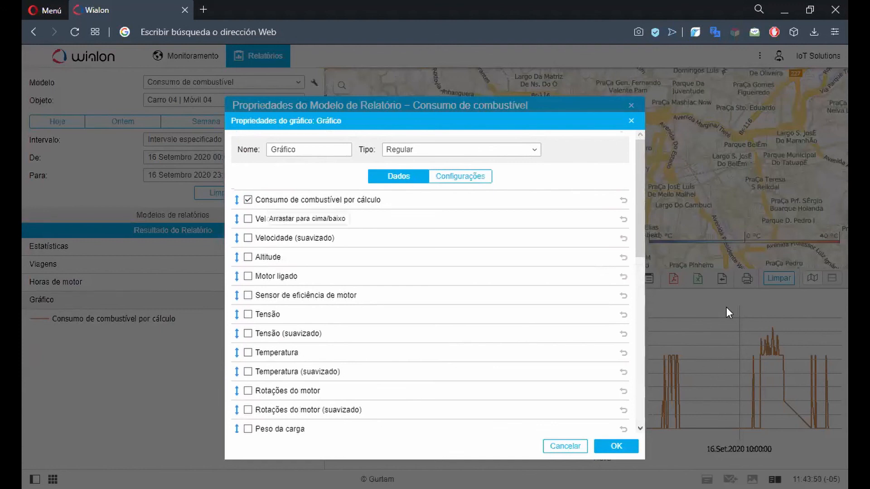
left_click(470, 178)
scroll(412, 293, "down", 2)
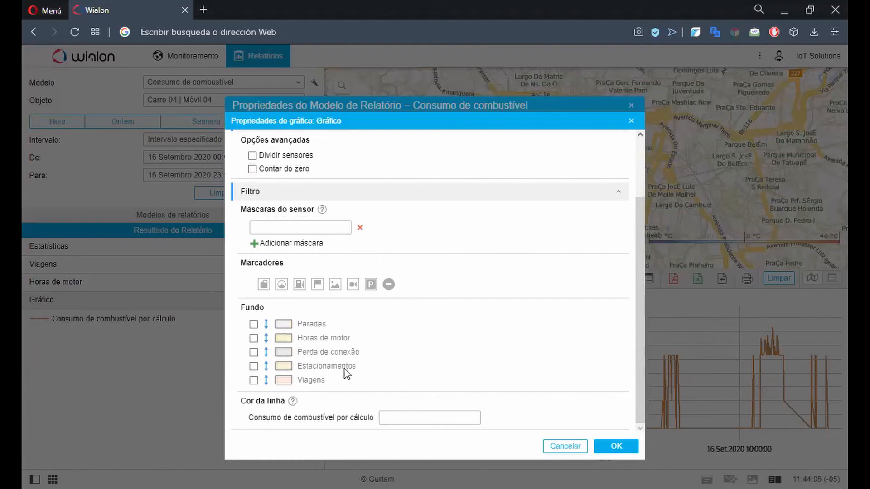
left_click(253, 381)
left_click(254, 367)
left_click(255, 325)
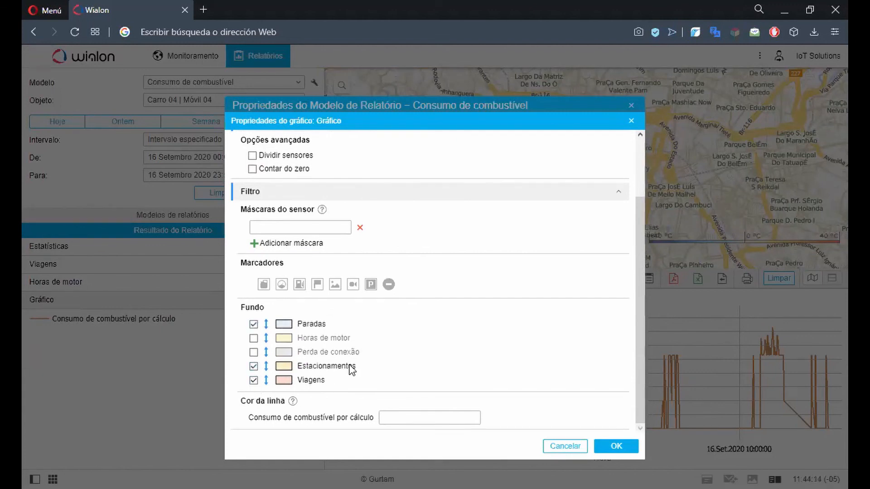
scroll(352, 369, "up", 3)
left_click(403, 177)
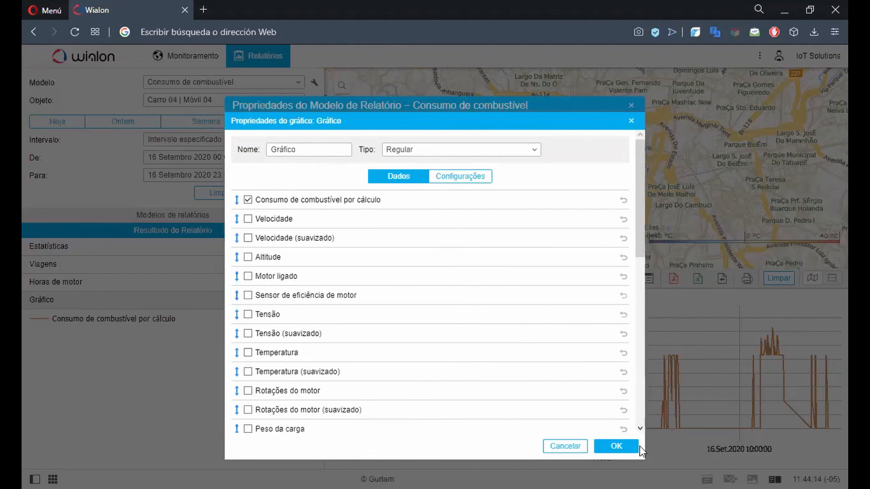
Save the chart and template, rerun the report for Carro 04 | Móvil 04 and display the Gráfico result
left_click(627, 448)
left_click(624, 415)
right_click(580, 144)
left_click(273, 192)
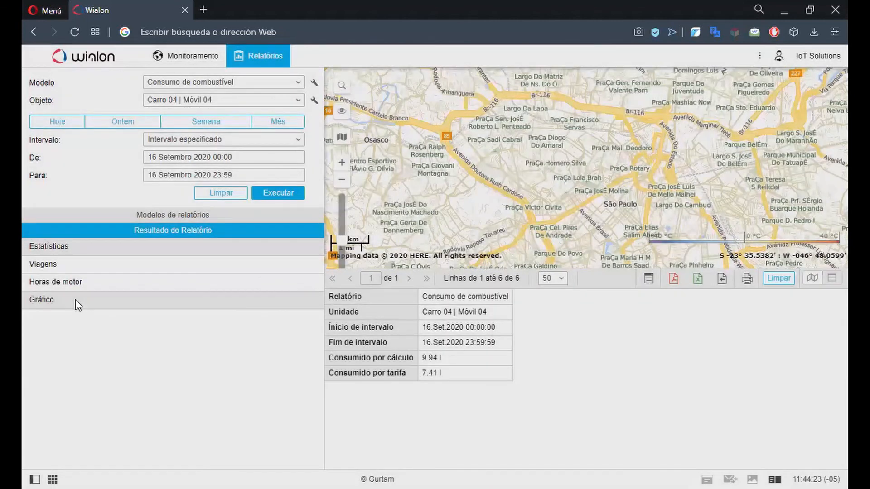
left_click(75, 300)
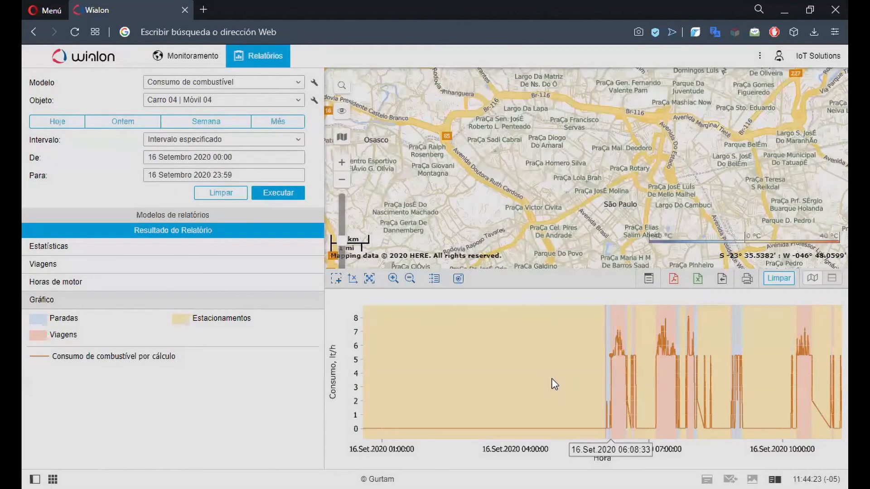
Examine the chart's calculated consumption during parking, stops and trips, inspecting individual points between about 05:00 and 08:00
scroll(552, 379, "up", 3)
left_click_drag(552, 379, 459, 375)
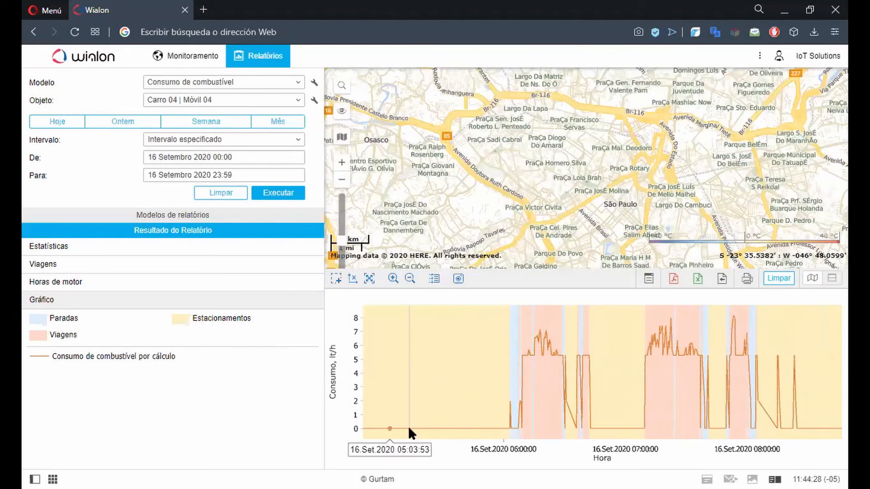
left_click(499, 429)
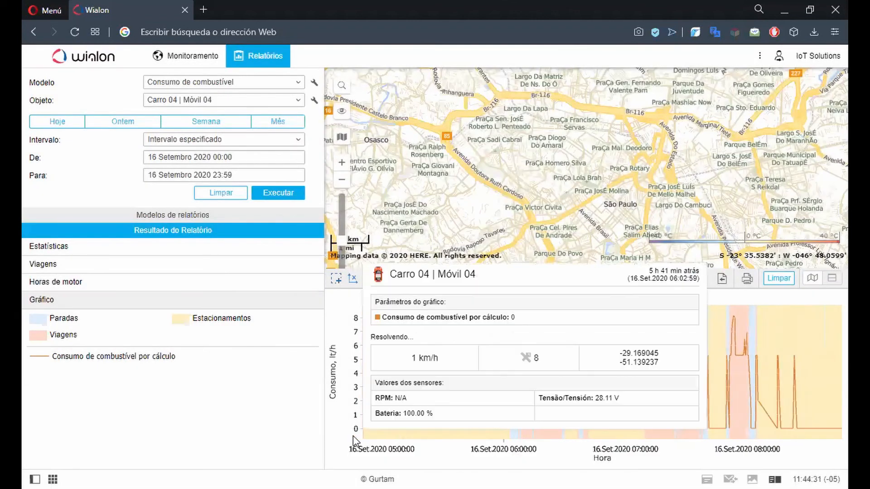
left_click(448, 441)
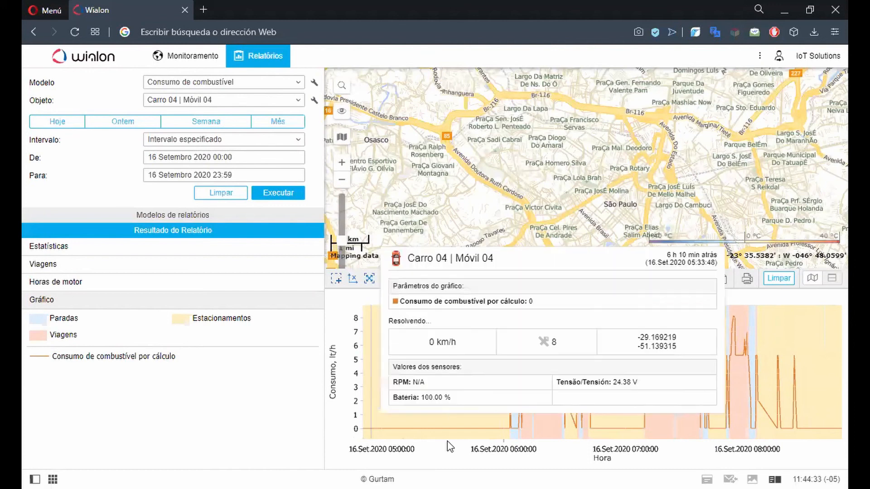
scroll(483, 442, "up", 2)
left_click(534, 448)
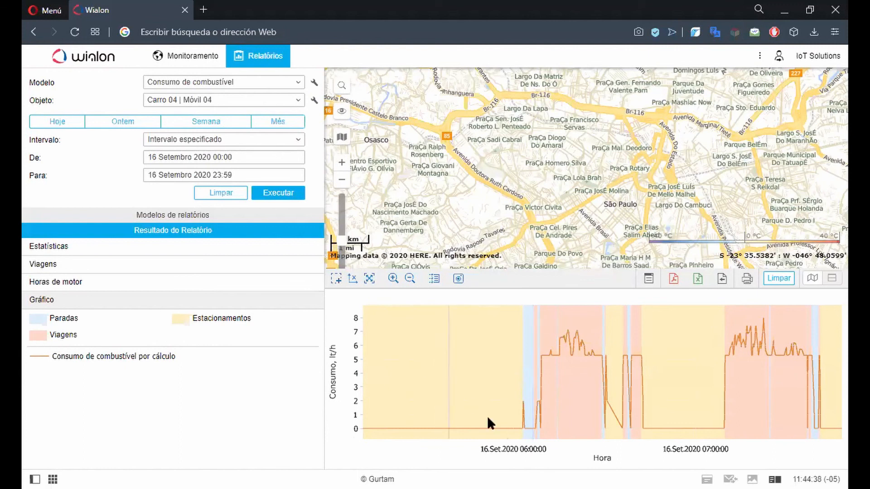
left_click(600, 438)
left_click_drag(686, 353, 617, 353)
left_click_drag(638, 406, 608, 409)
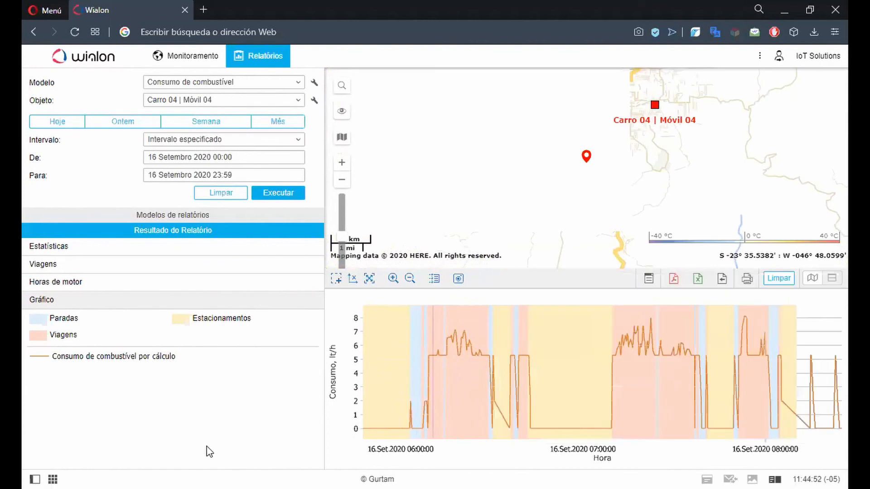
Add Consumo de combustível por cálculo (suavizado) to the data of the template's Gráfico chart
left_click(316, 84)
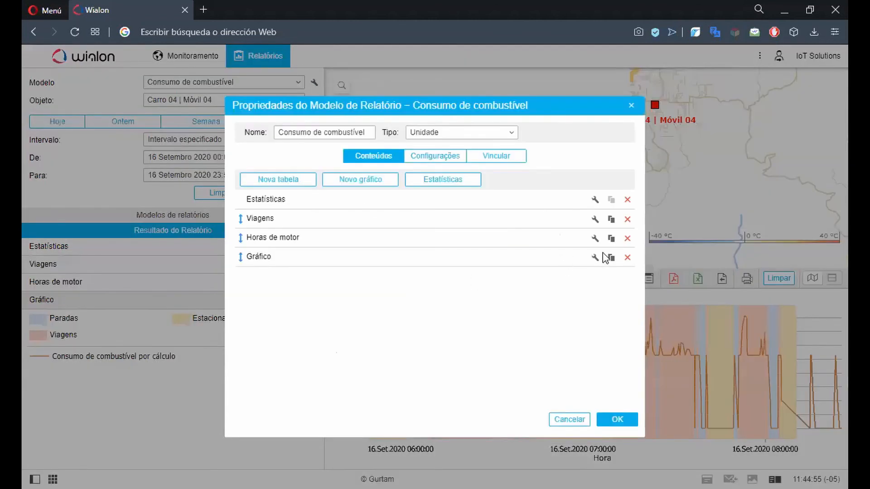
left_click(594, 258)
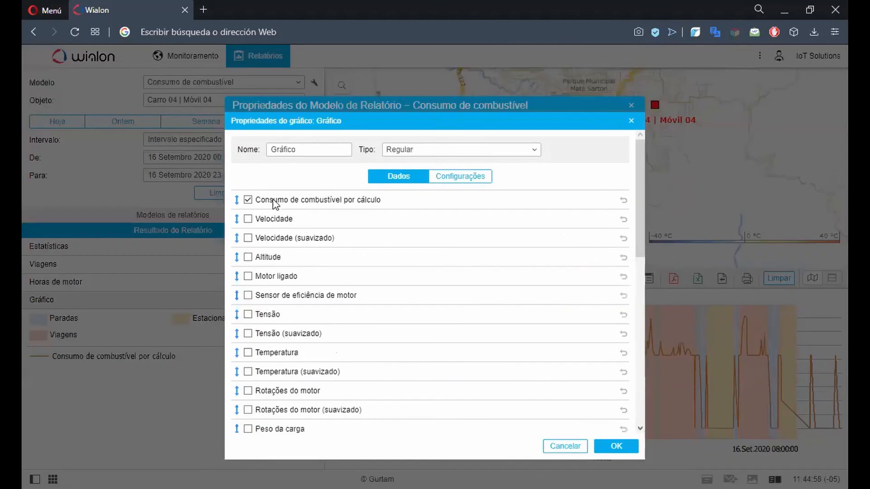
left_click_drag(643, 175, 645, 299)
scroll(267, 237, "down", 3)
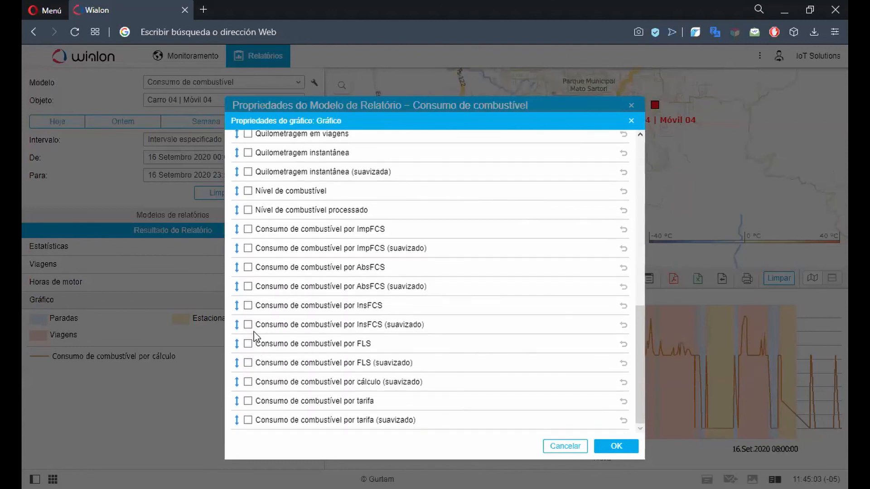
left_click(248, 382)
left_click(624, 450)
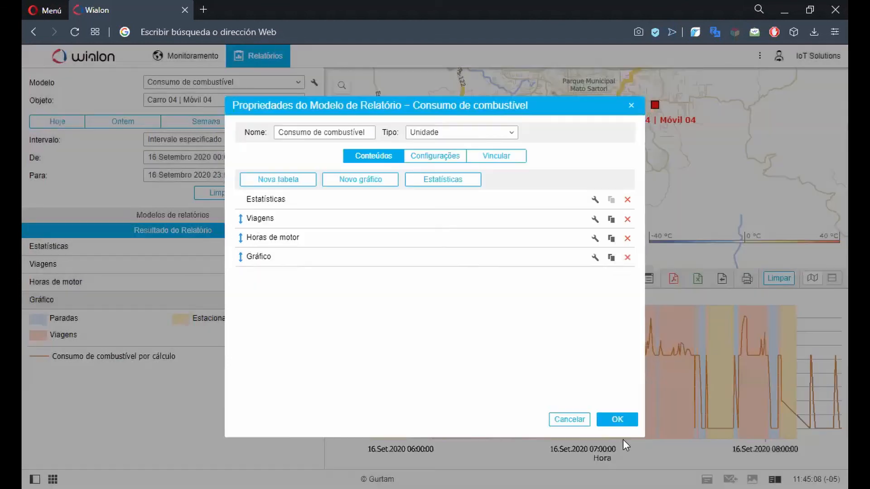
Save the template with the added smoothed curve, rerun the report and display its Gráfico result
left_click(617, 419)
left_click(282, 198)
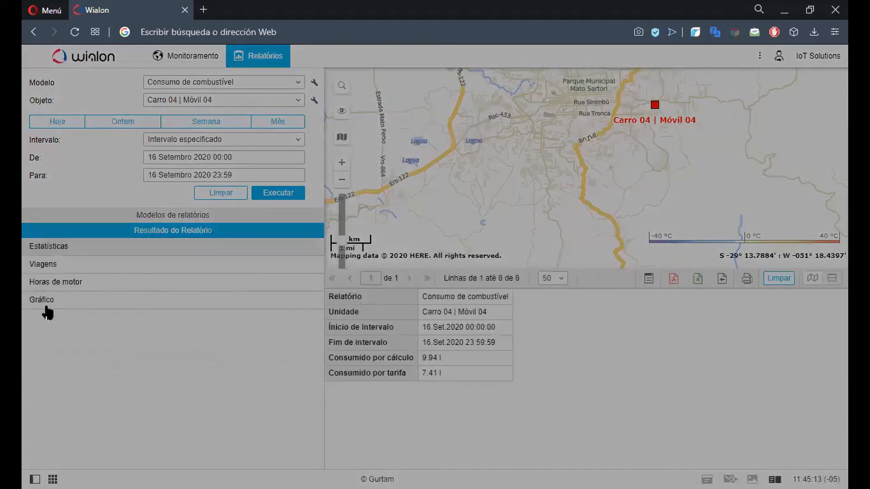
left_click(46, 308)
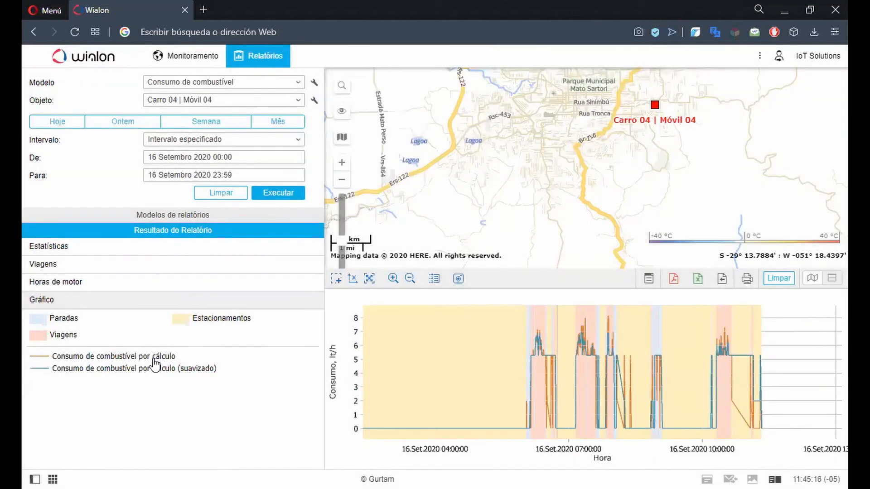
Hide the unsmoothed Consumo de combustível por cálculo curve and examine the smoothed one across the day's trips and stops
left_click(144, 357)
scroll(467, 380, "up", 3)
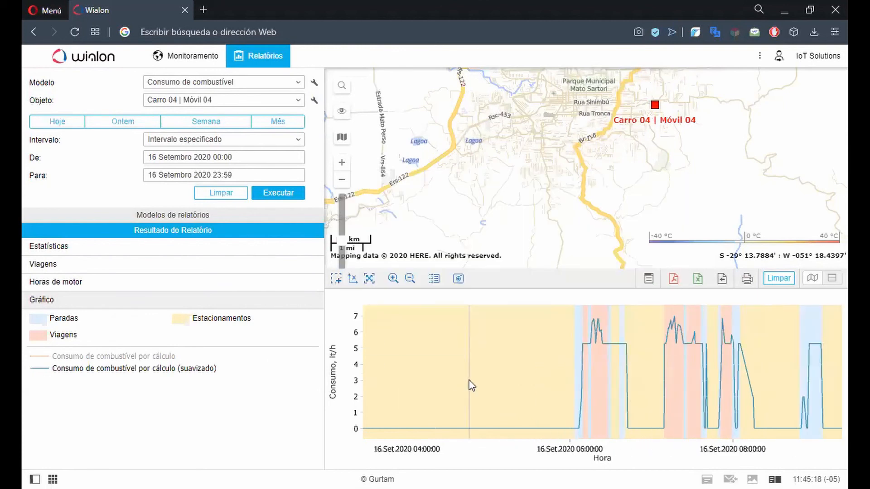
left_click_drag(588, 376, 514, 387)
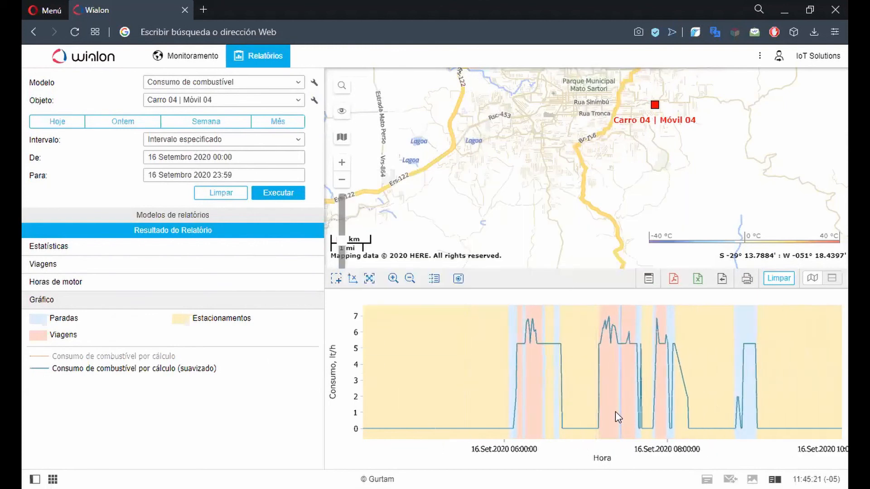
left_click_drag(617, 411, 435, 401)
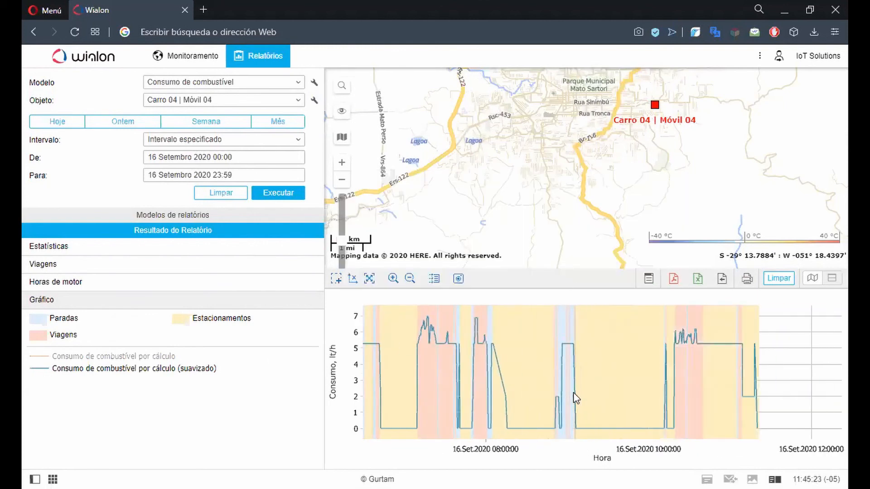
scroll(598, 373, "up", 3)
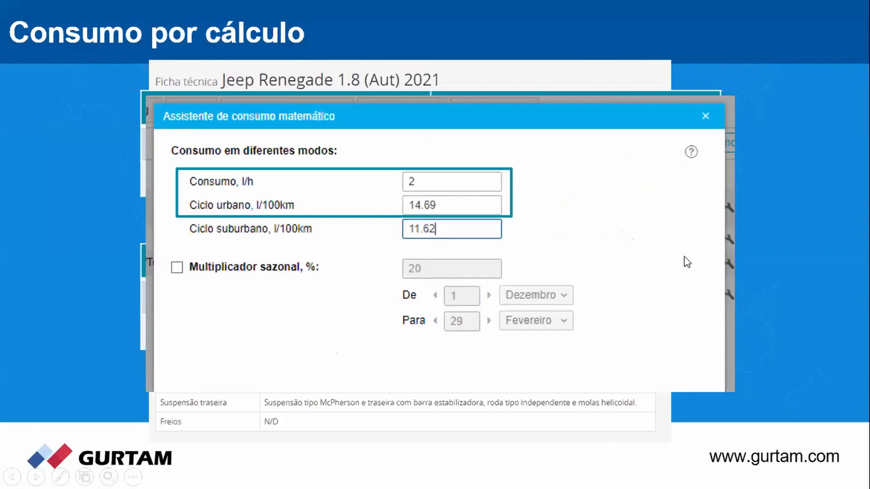
left_click(684, 256)
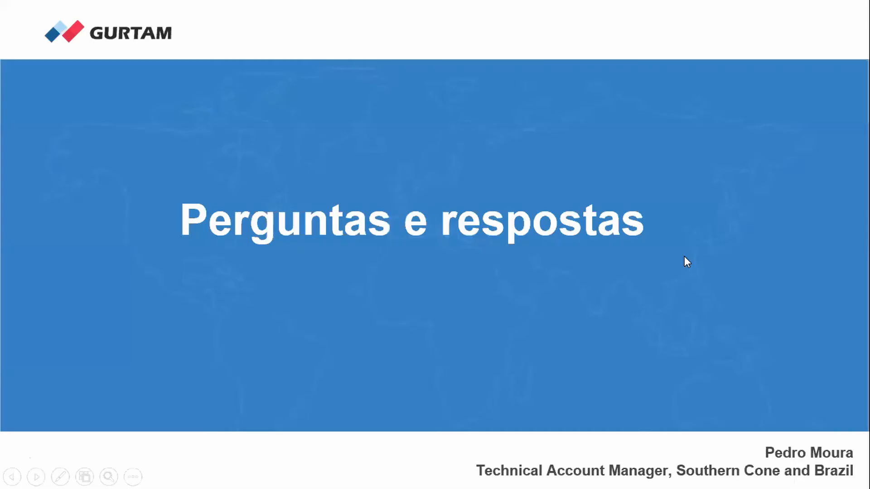